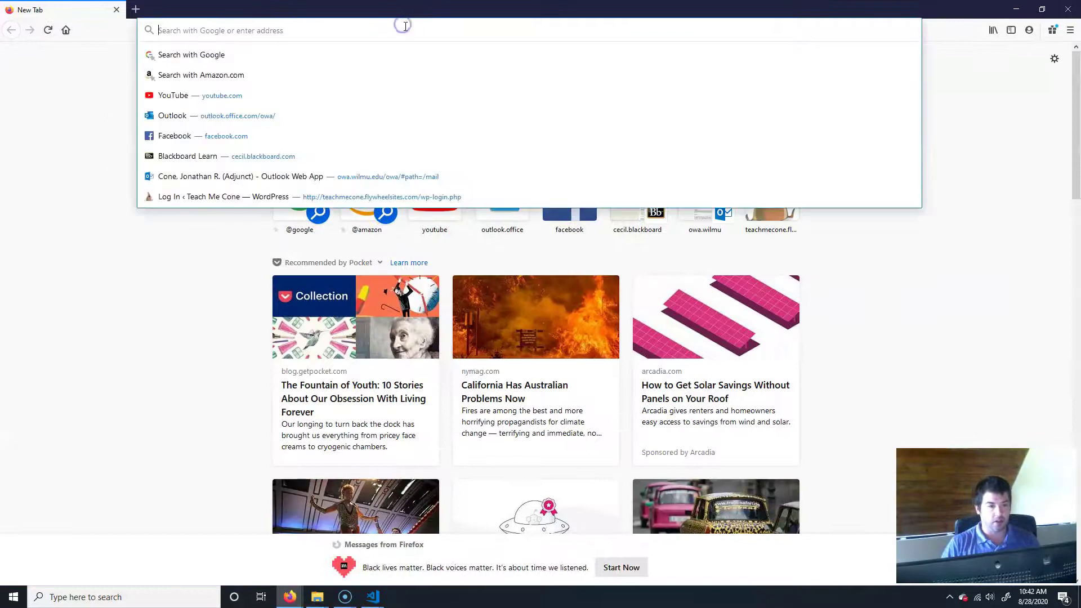
Open the Photopea online photo editor website
type("photo")
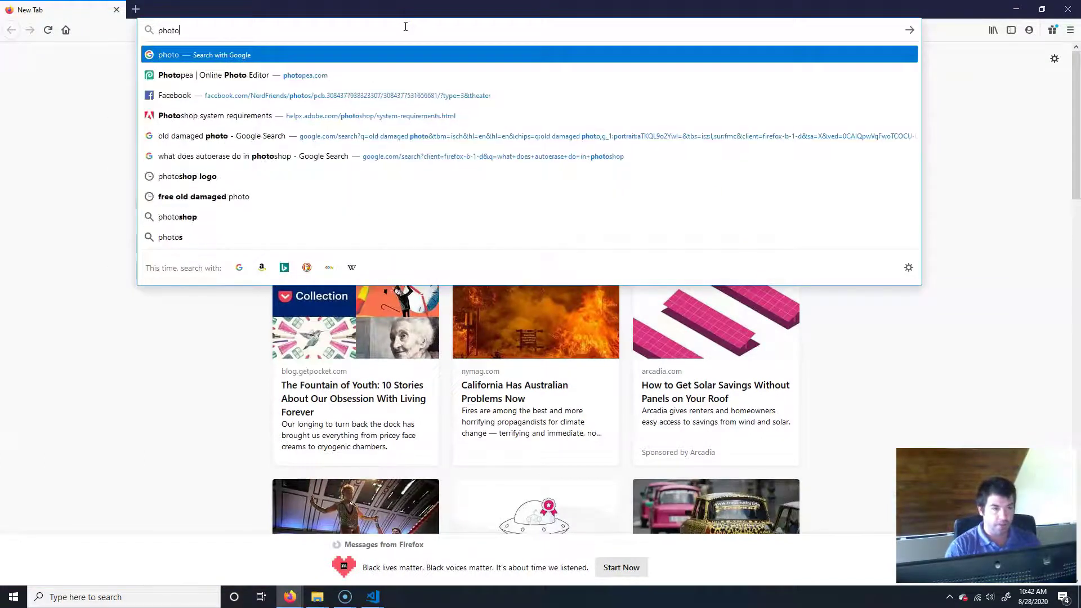
key("Down")
key("Return")
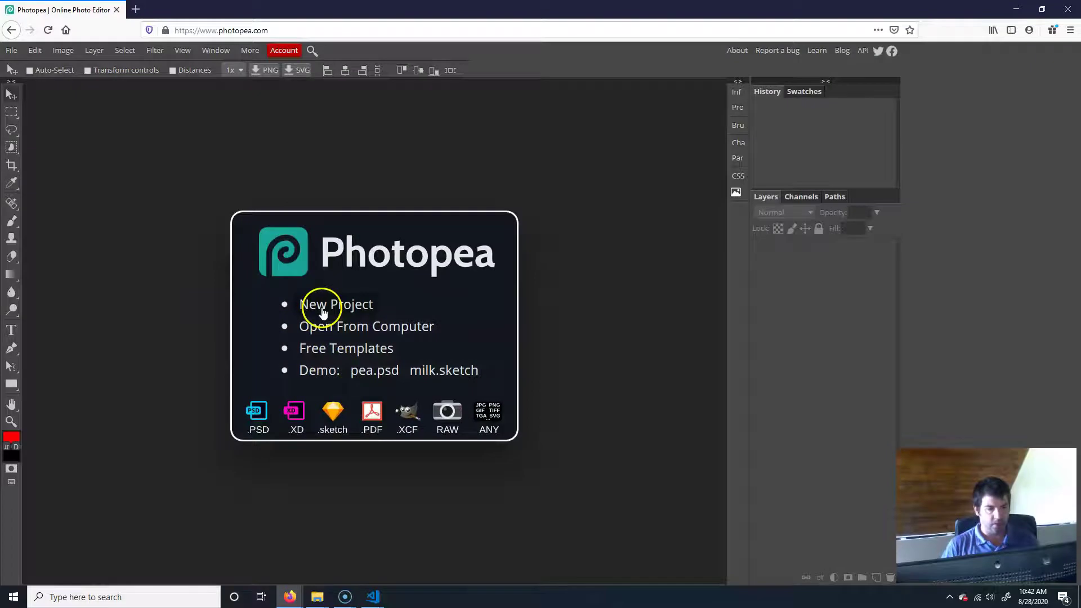
Open portrait.JPG from the images folder inside yourLastNameWeek02 on the Desktop
left_click(400, 332)
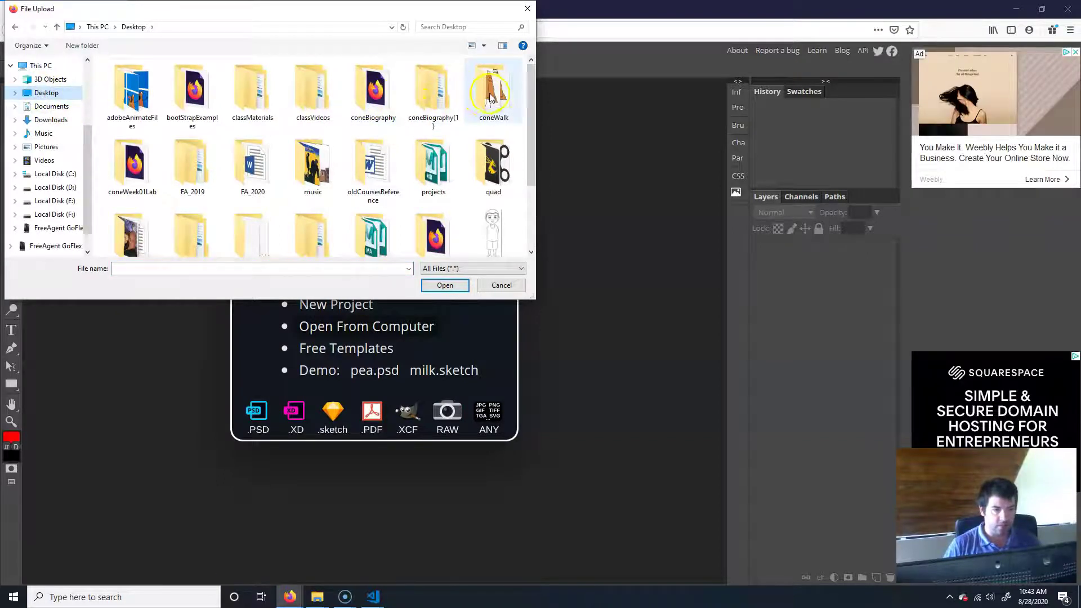
scroll(214, 197, "down", 3)
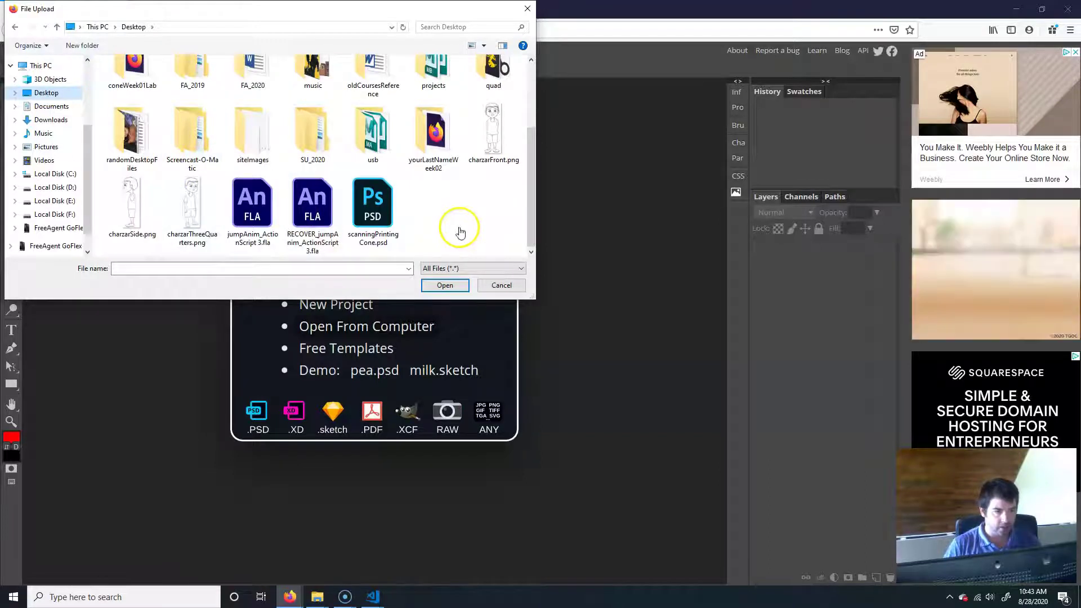
scroll(459, 230, "up", 3)
scroll(459, 231, "down", 3)
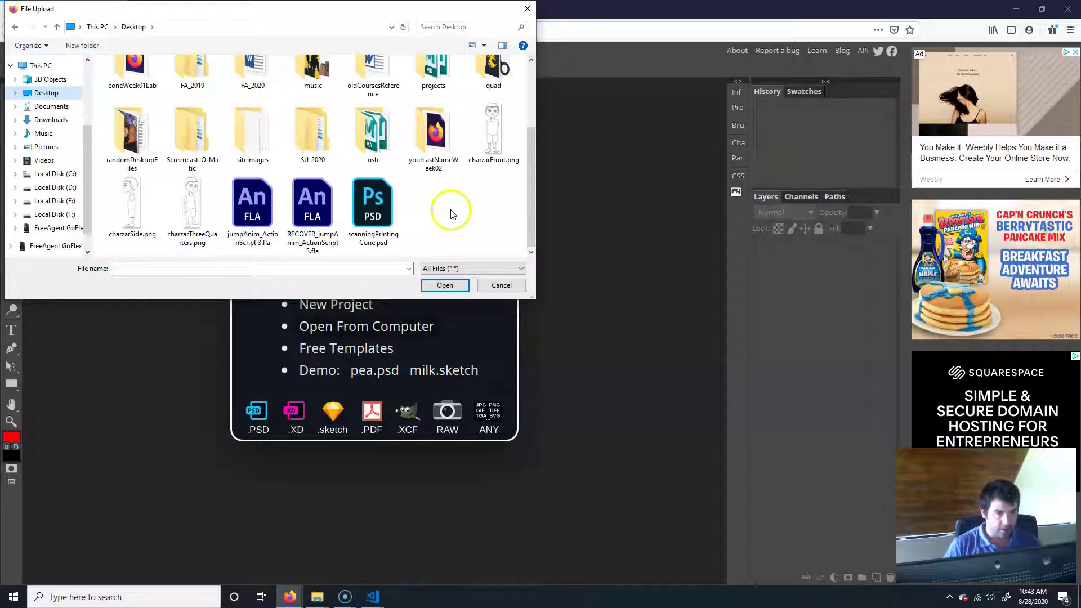
double_click(452, 154)
left_click(113, 79)
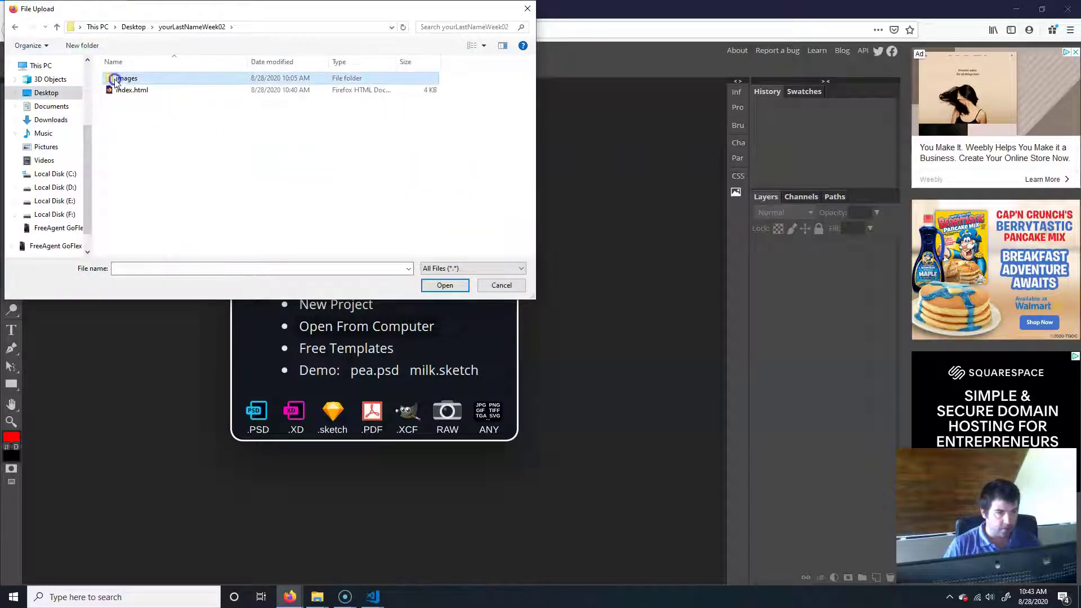
left_click(134, 117)
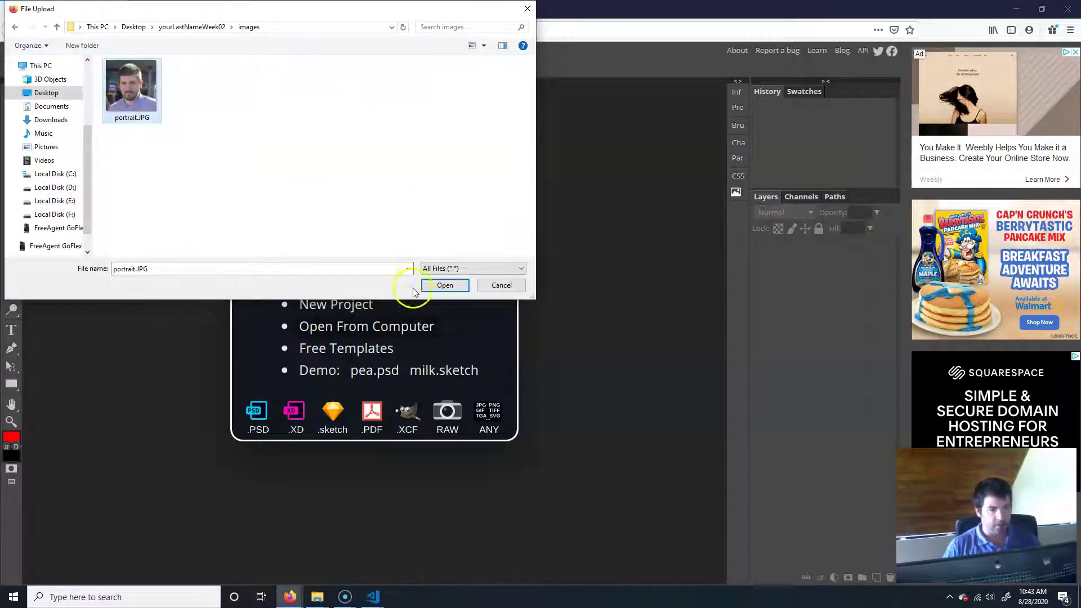
left_click(444, 285)
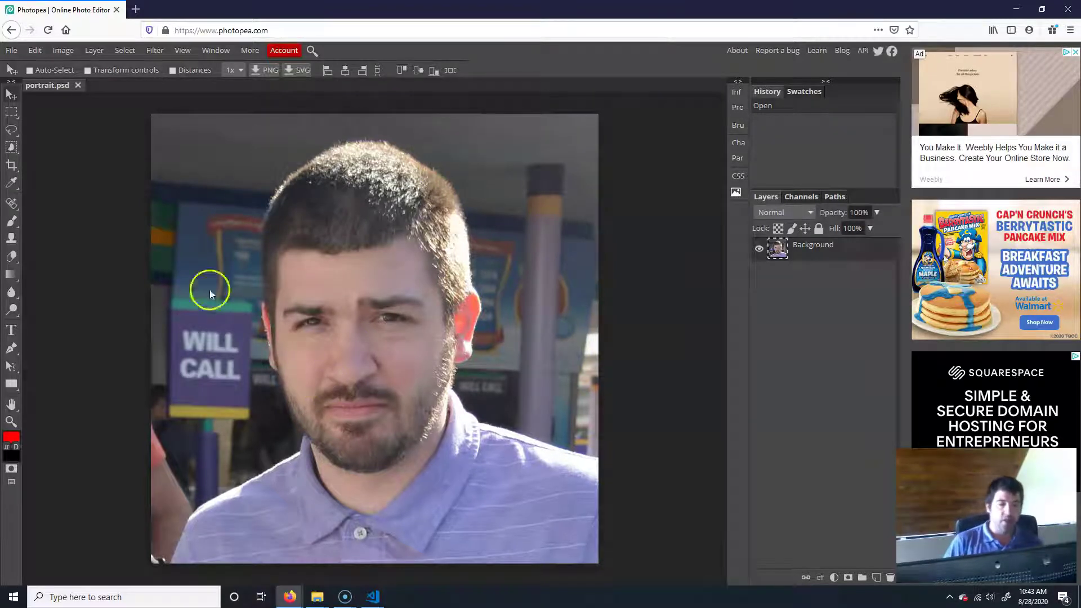
Activate the Crop tool and try its Fixed Size mode on the portrait
left_click(12, 170)
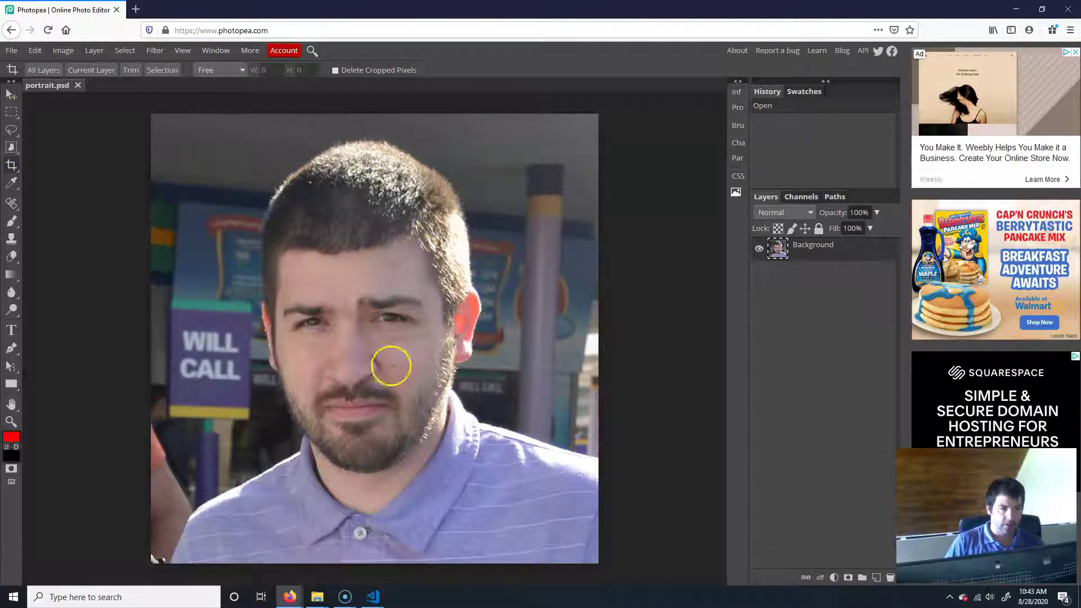
left_click(230, 71)
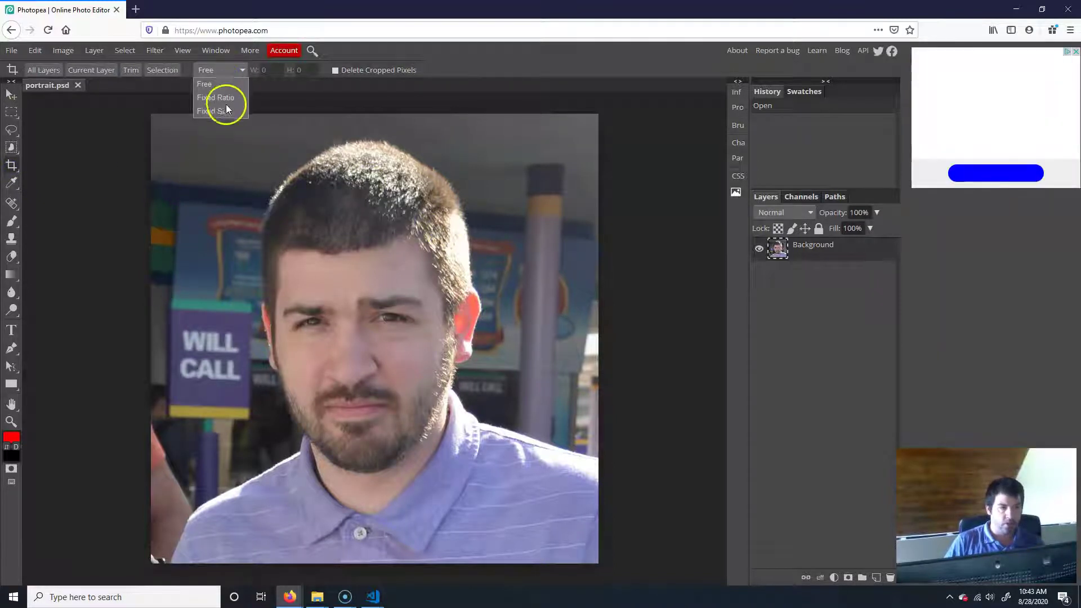
left_click(224, 111)
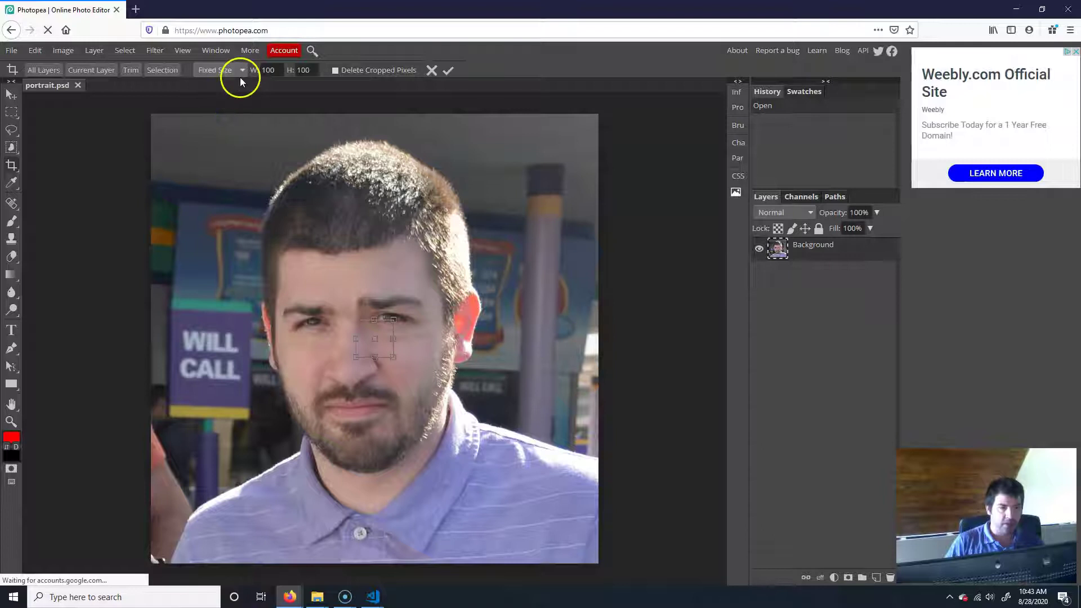
left_click(316, 71)
left_click(271, 68)
double_click(270, 69)
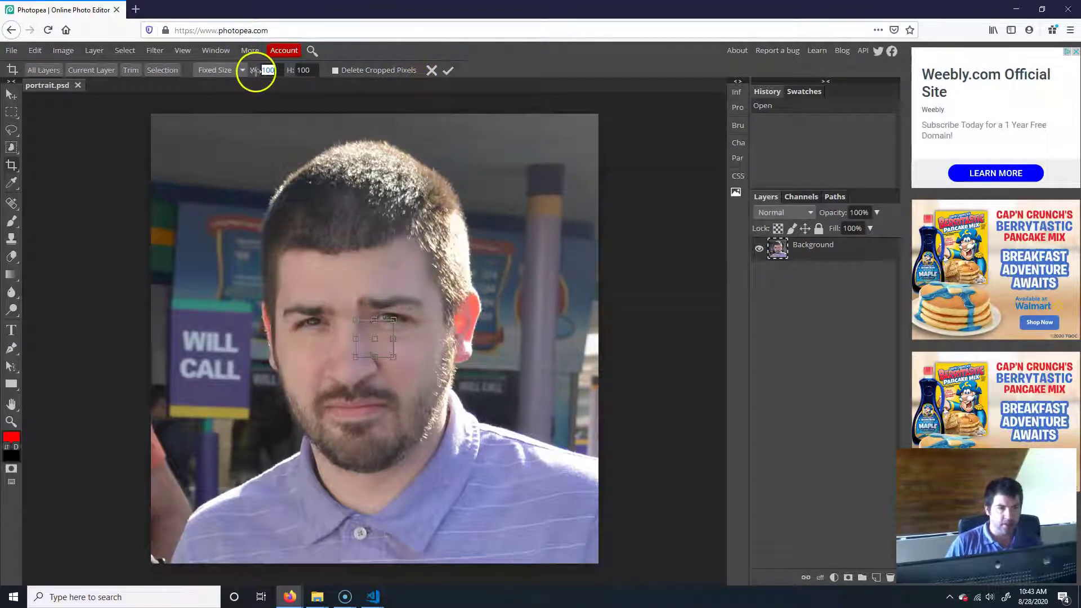
Try a Fixed Ratio crop of 1:1, drawing a square frame around the man's head and shoulders
left_click(215, 69)
left_click(221, 96)
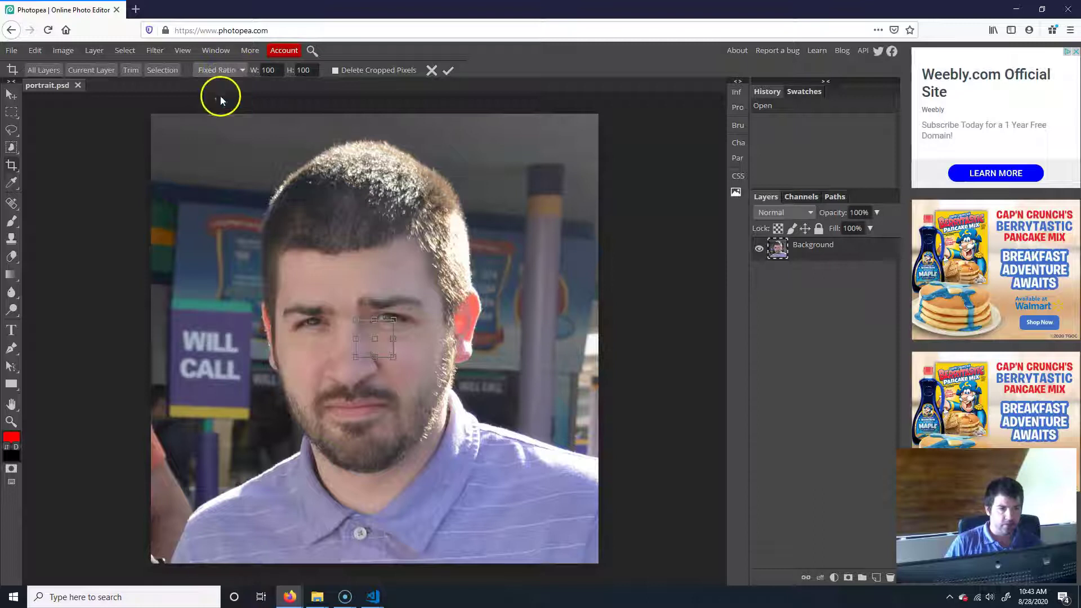
left_click(272, 69)
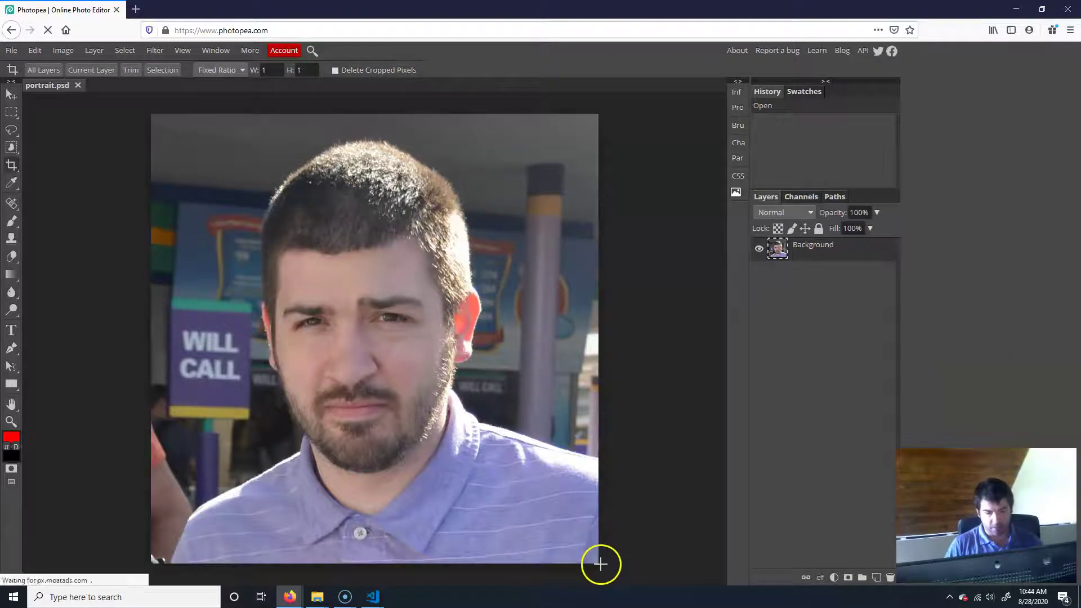
key("Return")
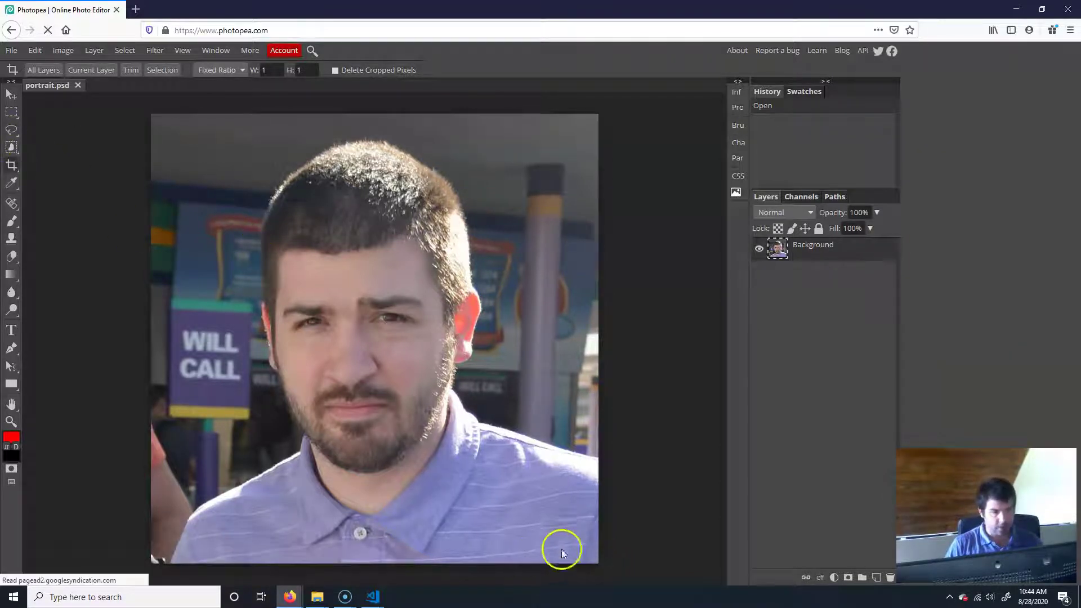
left_click_drag(193, 544, 550, 32)
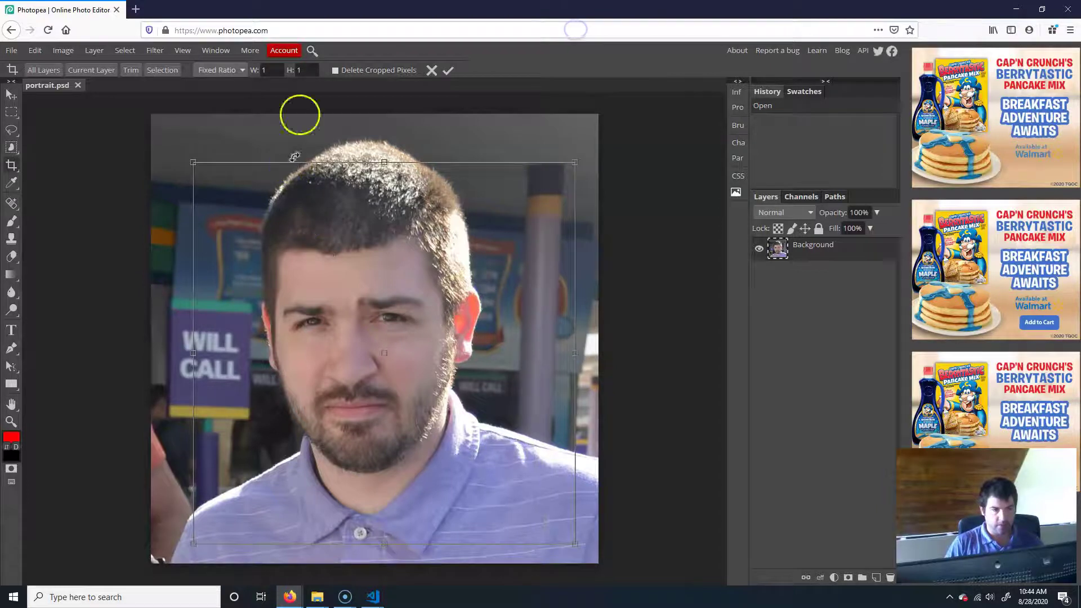
Crop the portrait in Free mode to a tighter upright frame around the head and shoulders
left_click(235, 72)
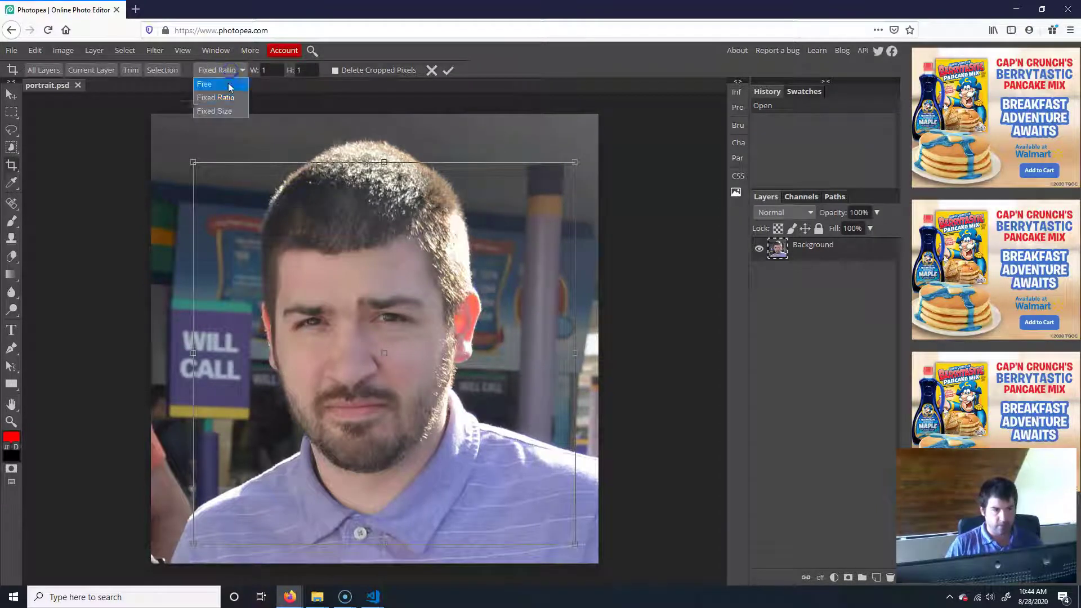
left_click(228, 83)
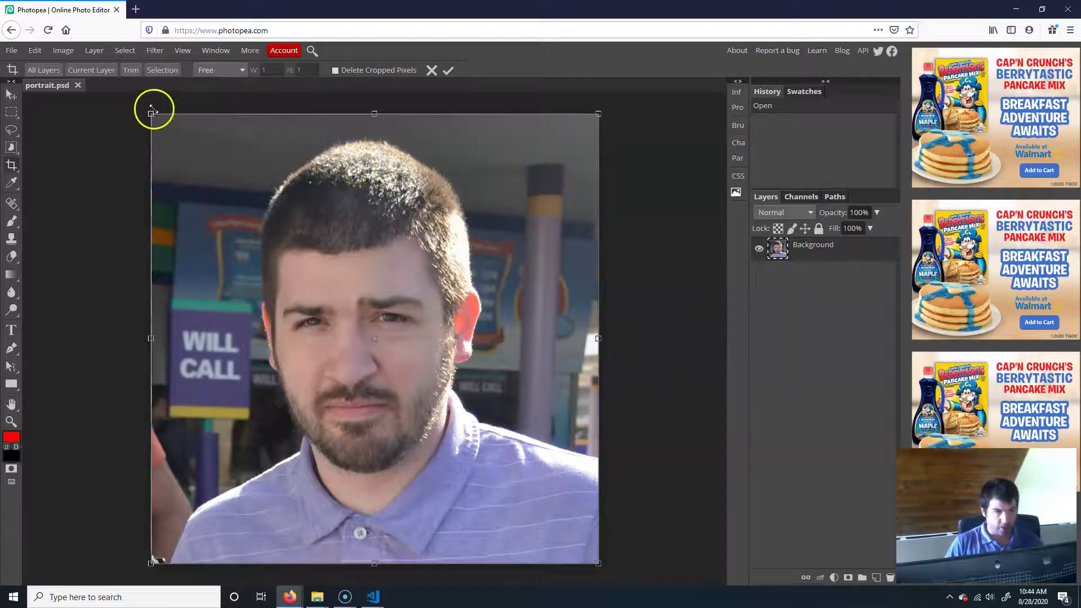
left_click_drag(150, 114, 226, 124)
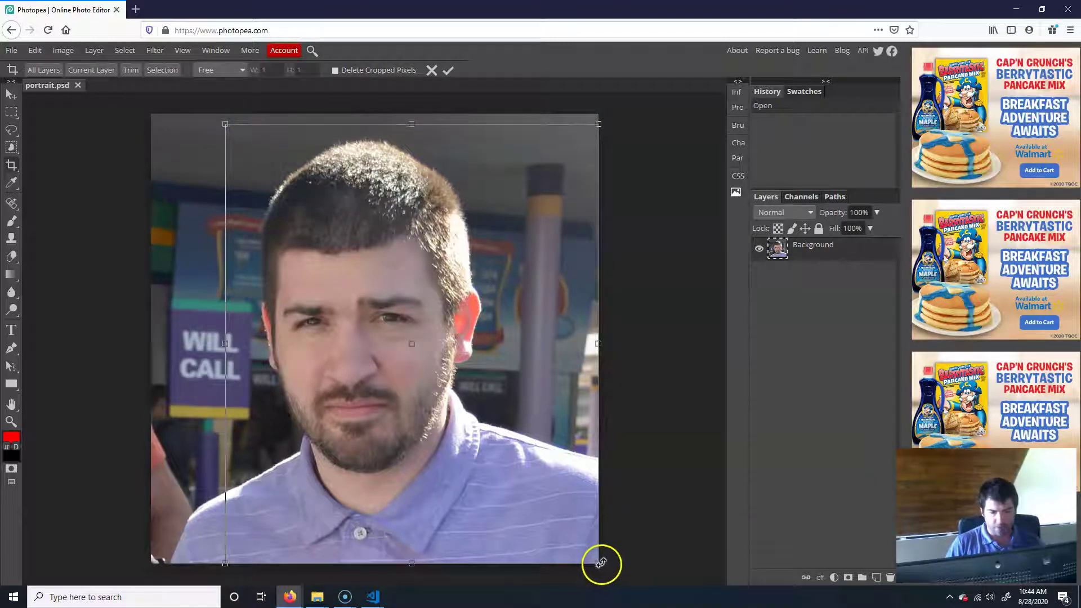
left_click_drag(599, 563, 536, 532)
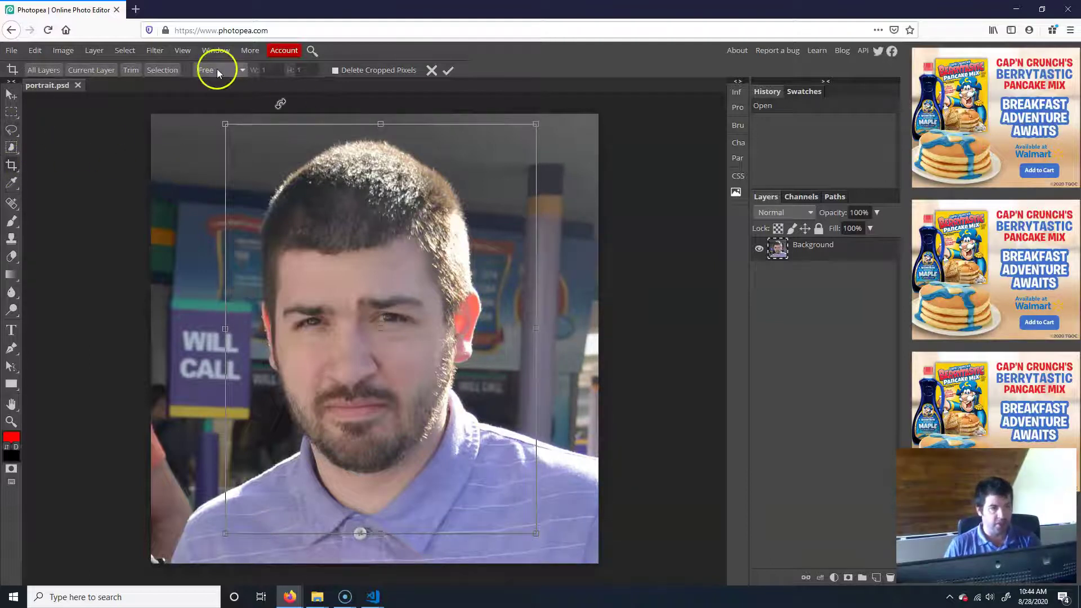
double_click(460, 303)
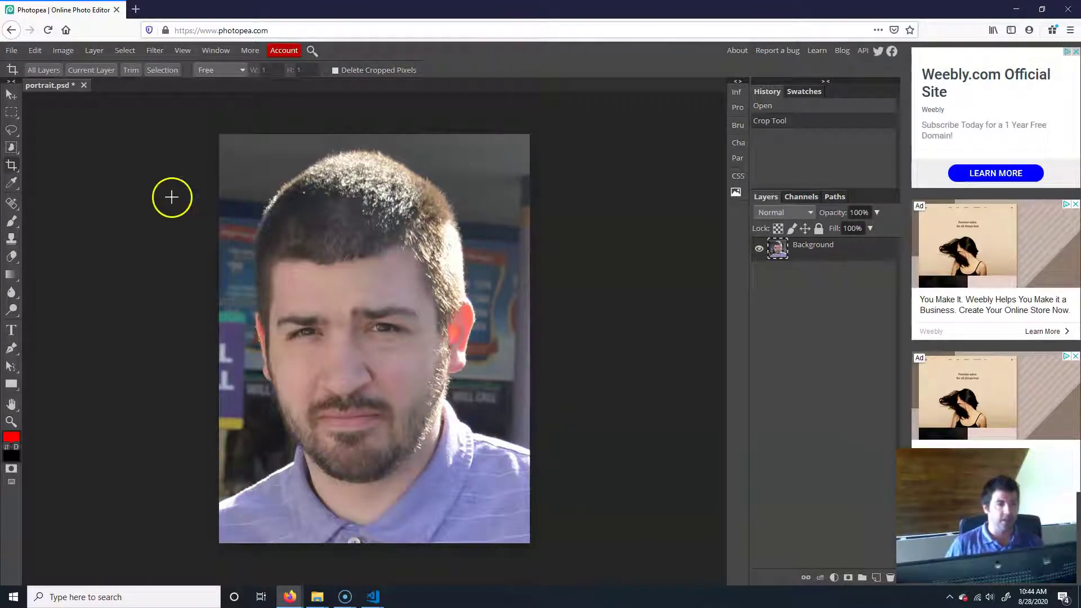
In the image size settings, set the width to 360 px with proportions linked and the resolution to 72 DPI
left_click(71, 52)
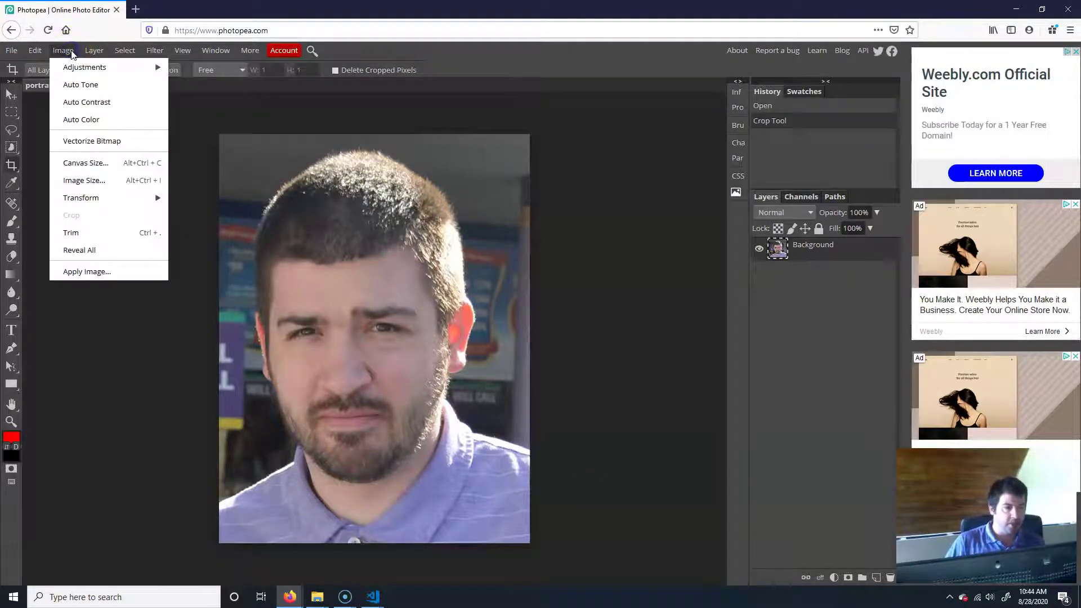
left_click(89, 183)
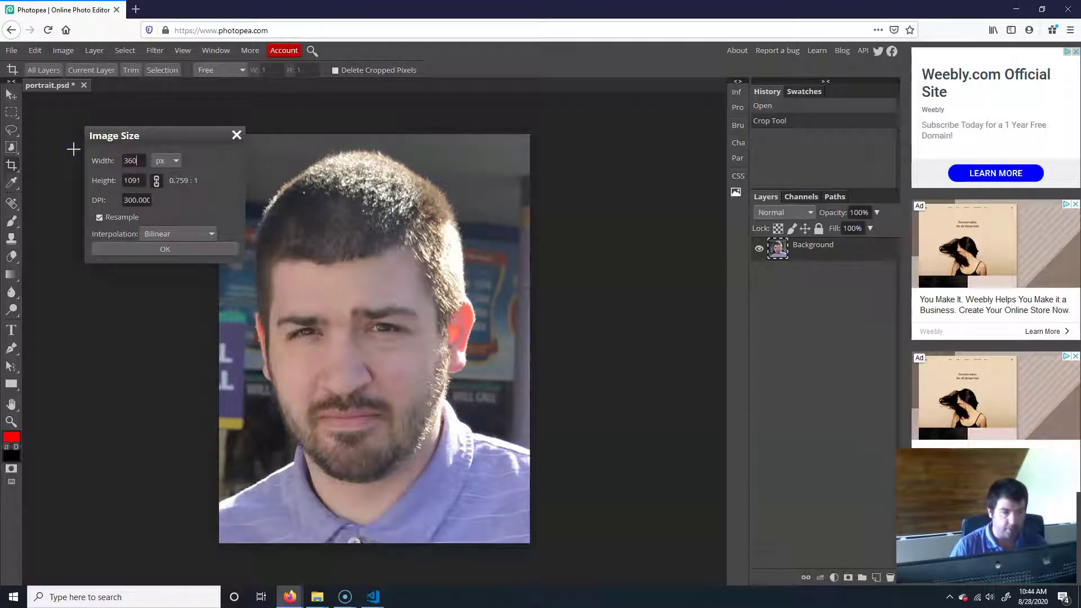
left_click(140, 178)
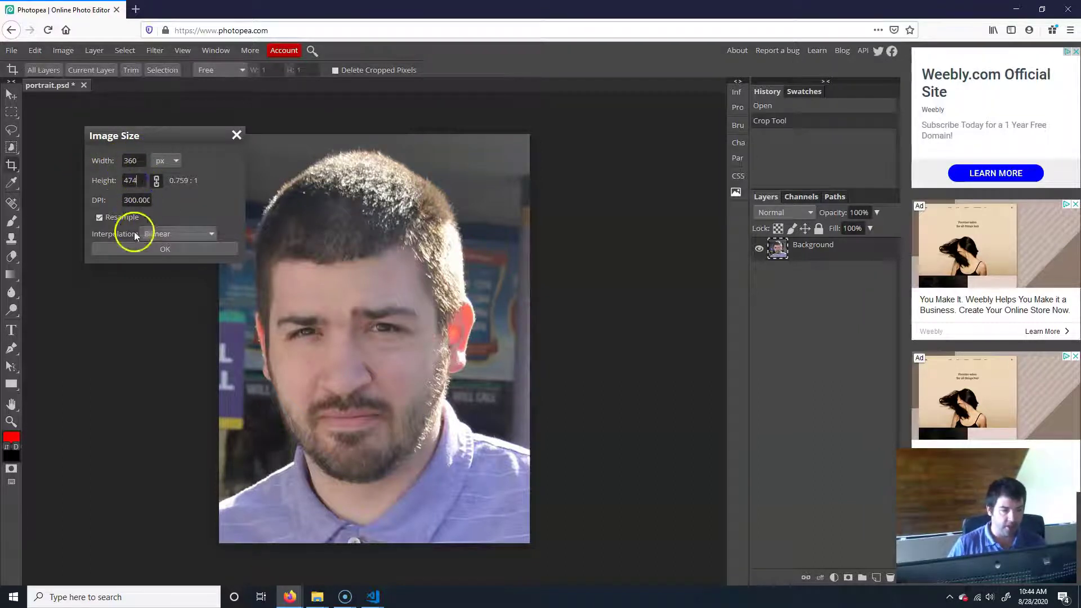
left_click(127, 200)
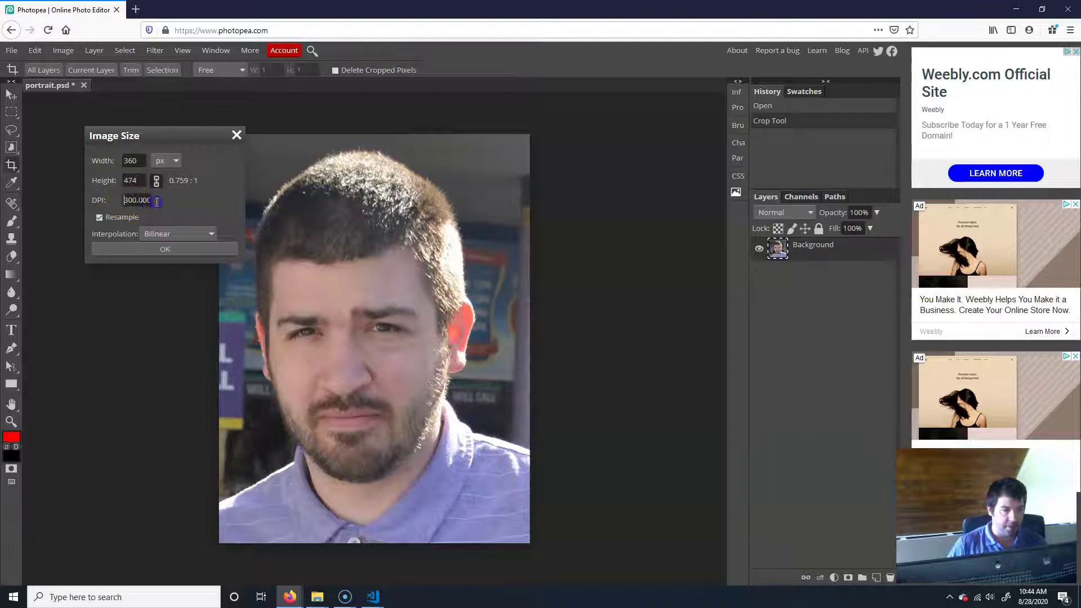
type("72")
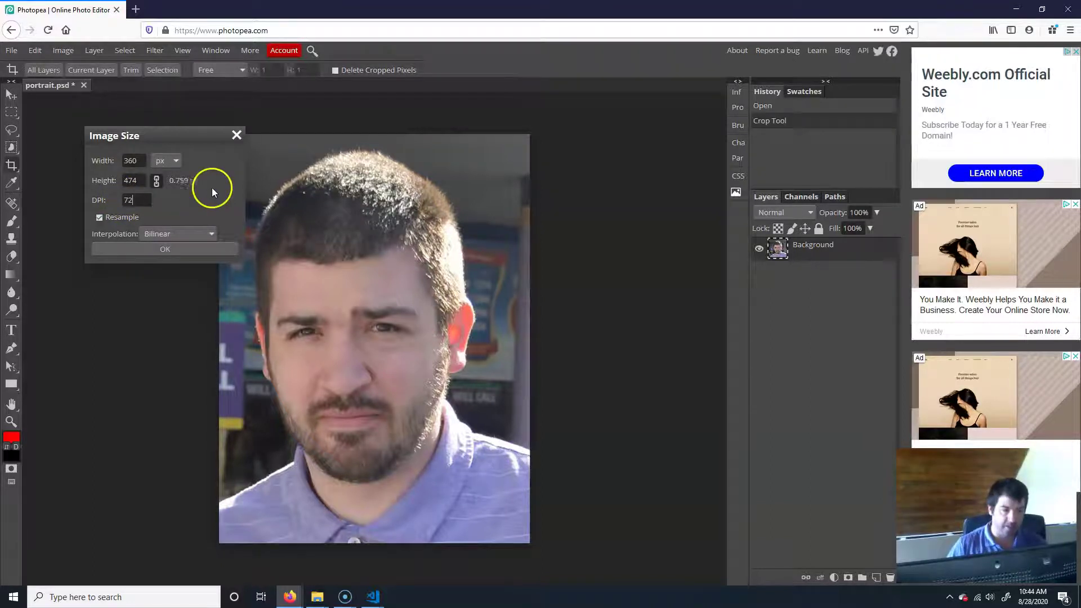
Try an image height of 114 px and return the width to 360 px
left_click(130, 180)
type("114")
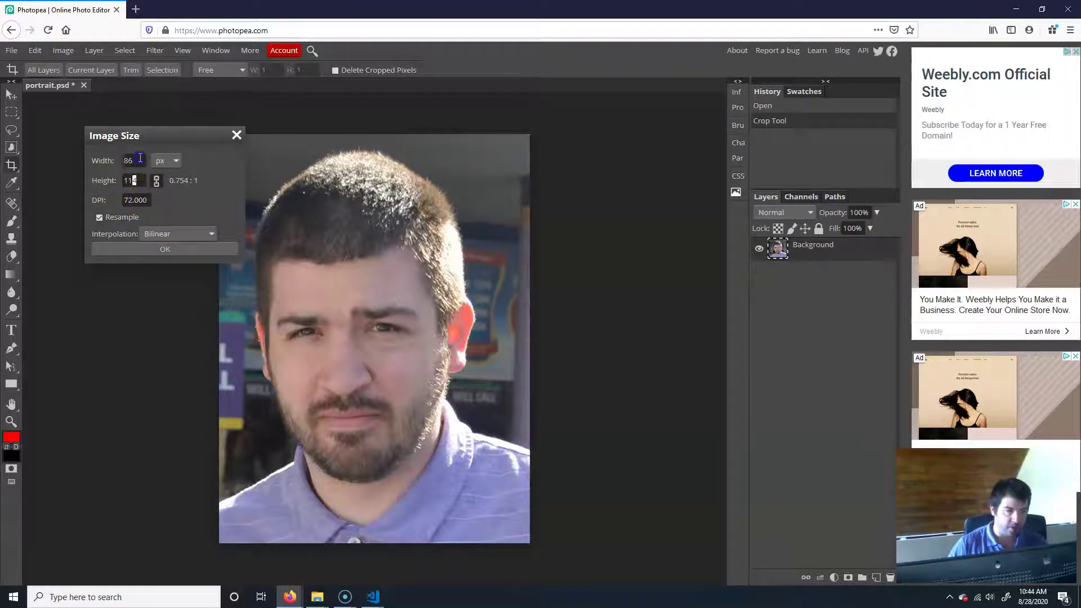
type("360")
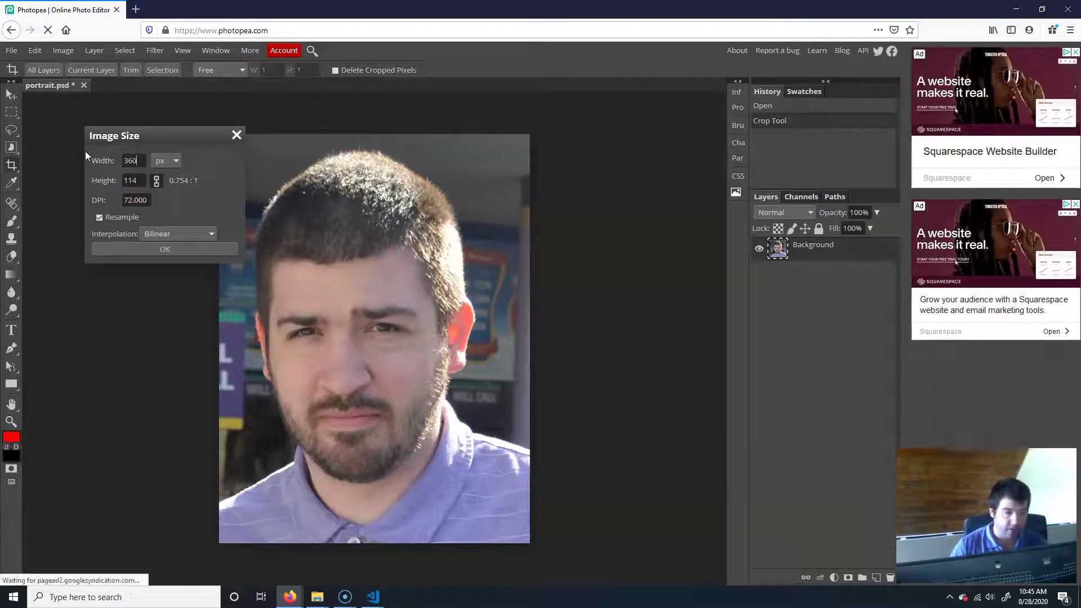
left_click(101, 207)
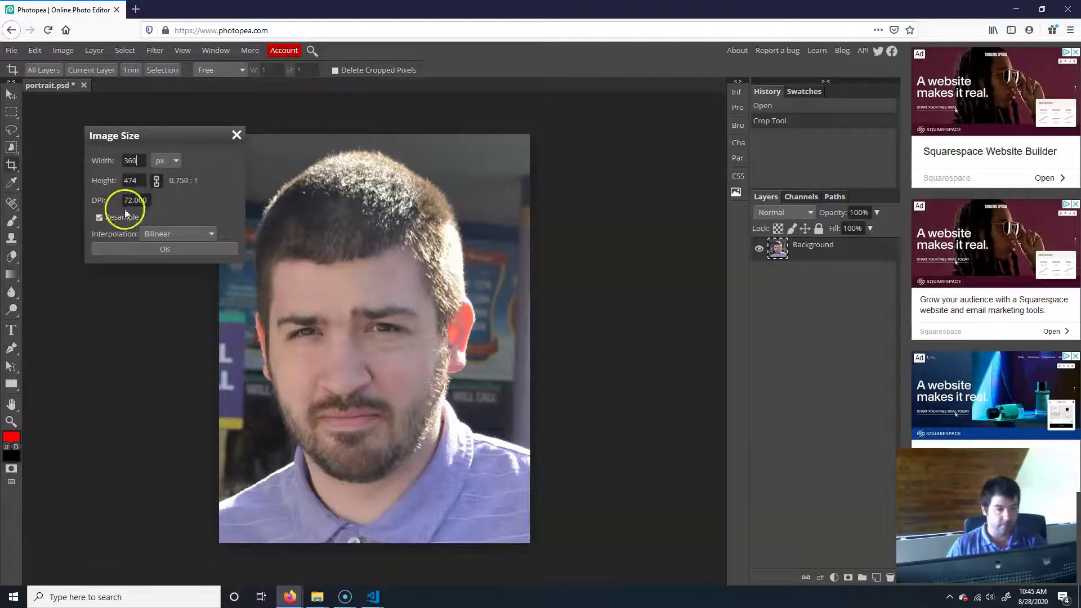
Keep Bilinear interpolation and apply the new image size
left_click(156, 251)
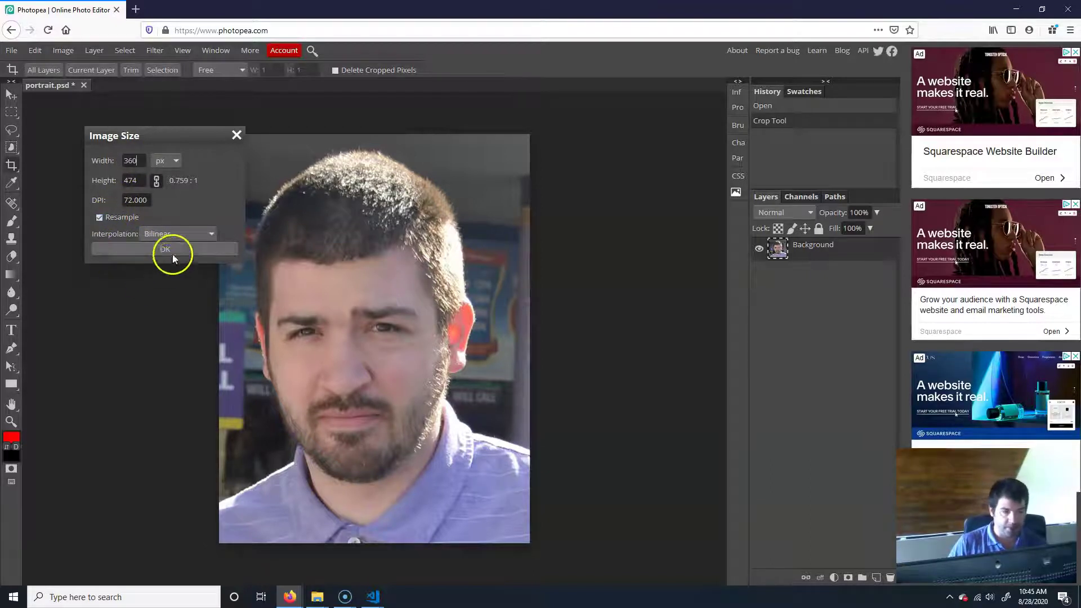
left_click(164, 235)
left_click(168, 261)
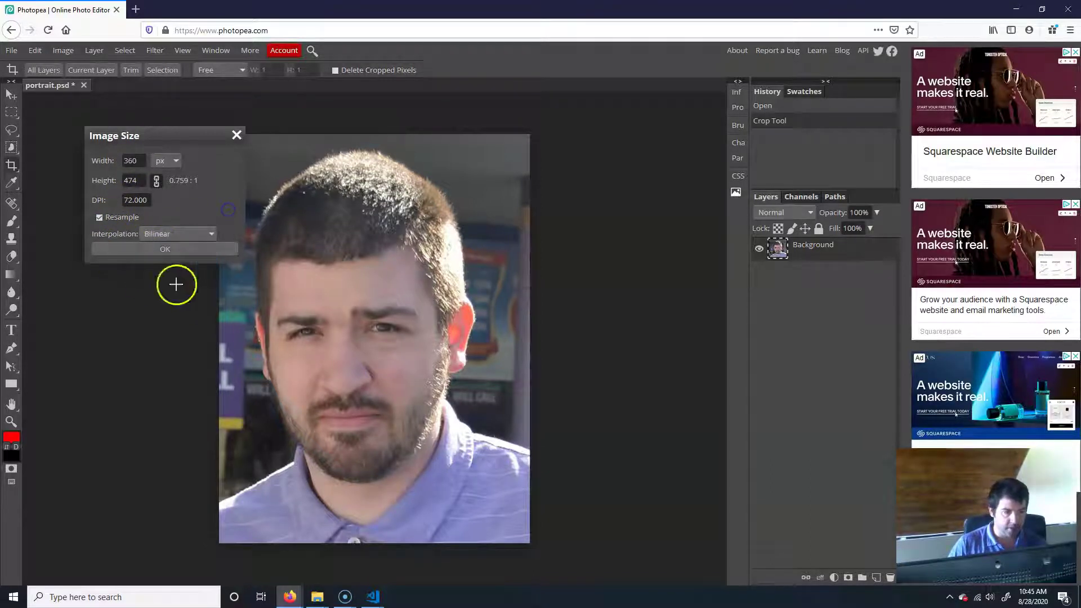
left_click(156, 249)
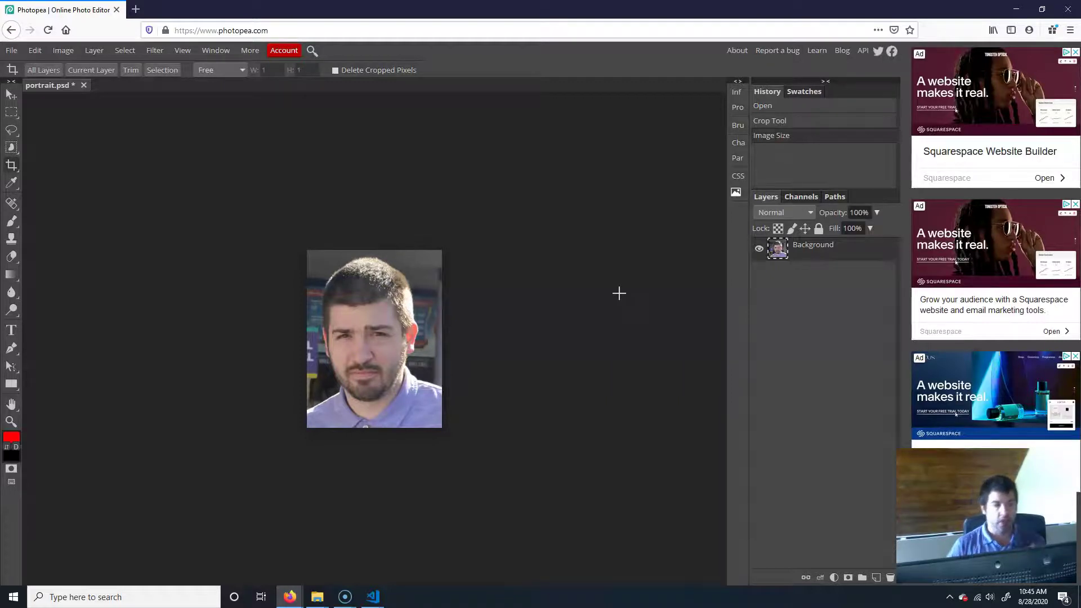
Export the portrait as a PNG at 360 px wide and 100% quality, saving it as portrait.png
left_click(11, 50)
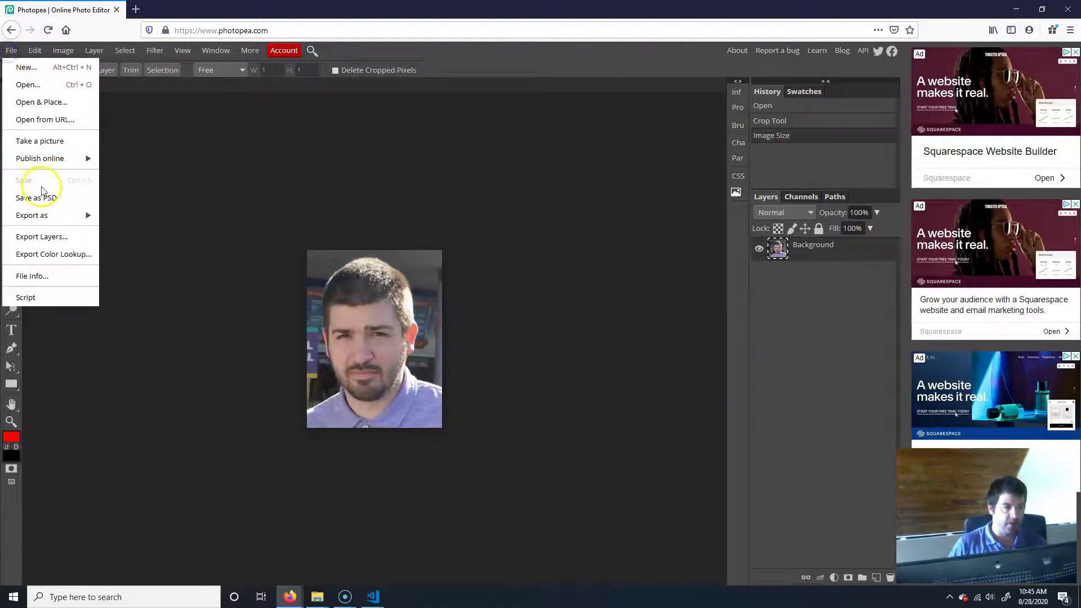
left_click(48, 216)
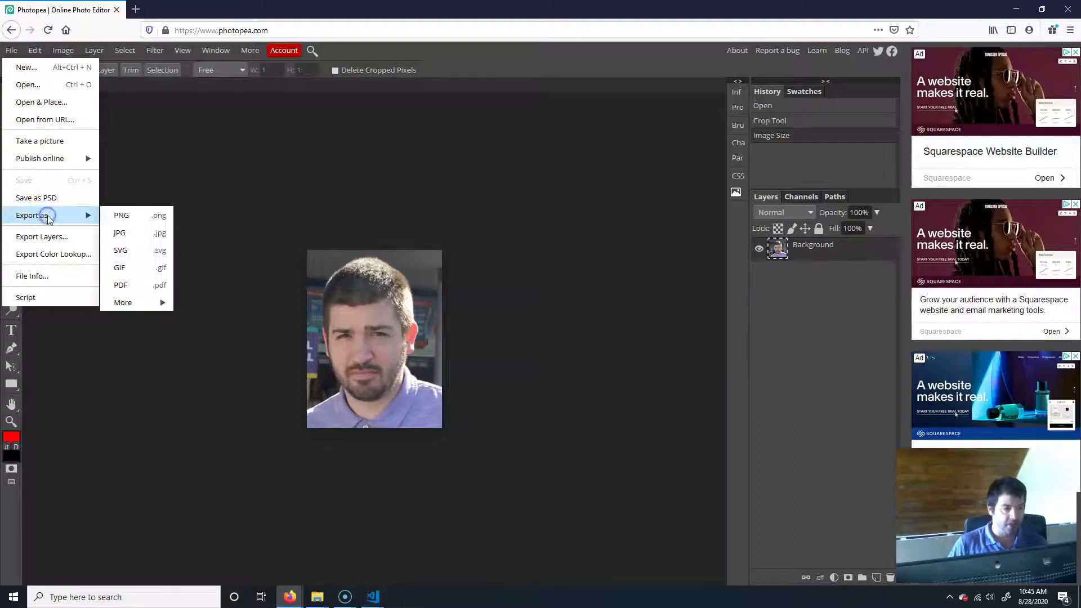
left_click(133, 219)
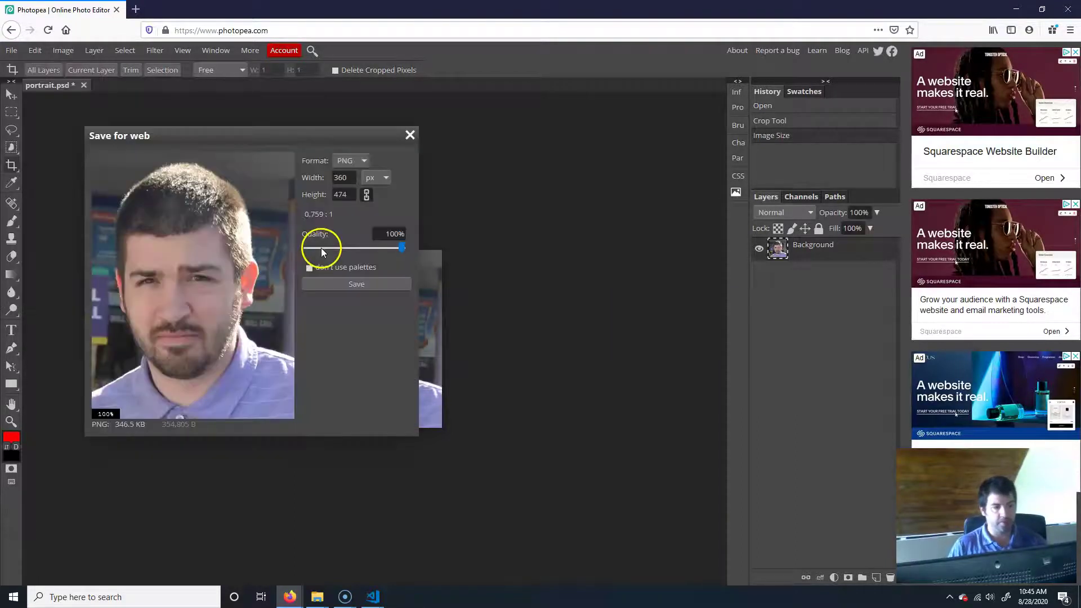
left_click(339, 284)
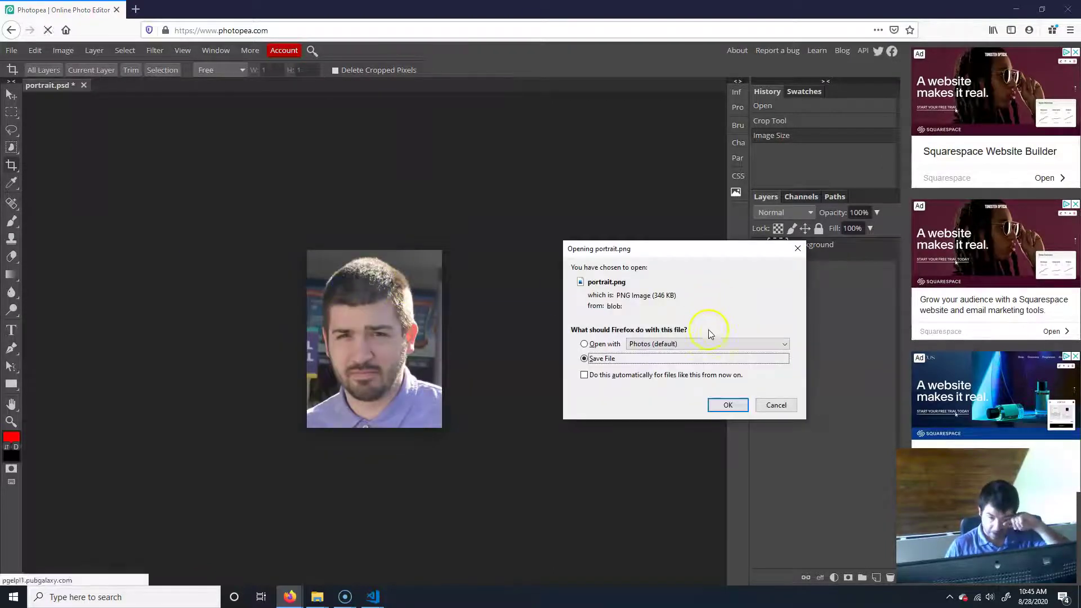
left_click(728, 406)
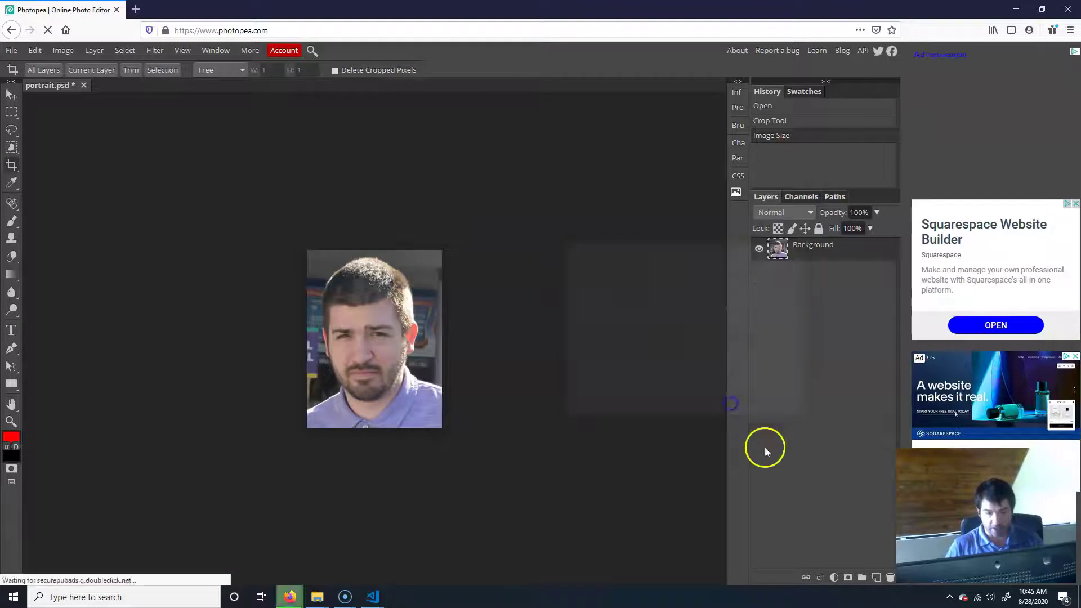
Locate the downloaded portrait.png, move it from the Downloads folder to the desktop and close the folder window
left_click(974, 31)
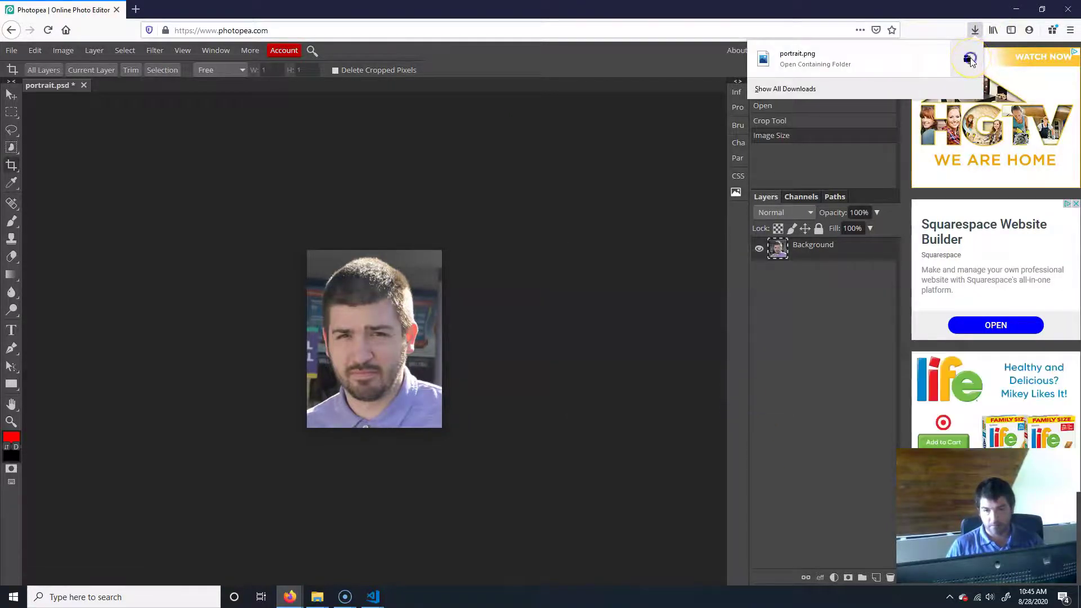
left_click(970, 58)
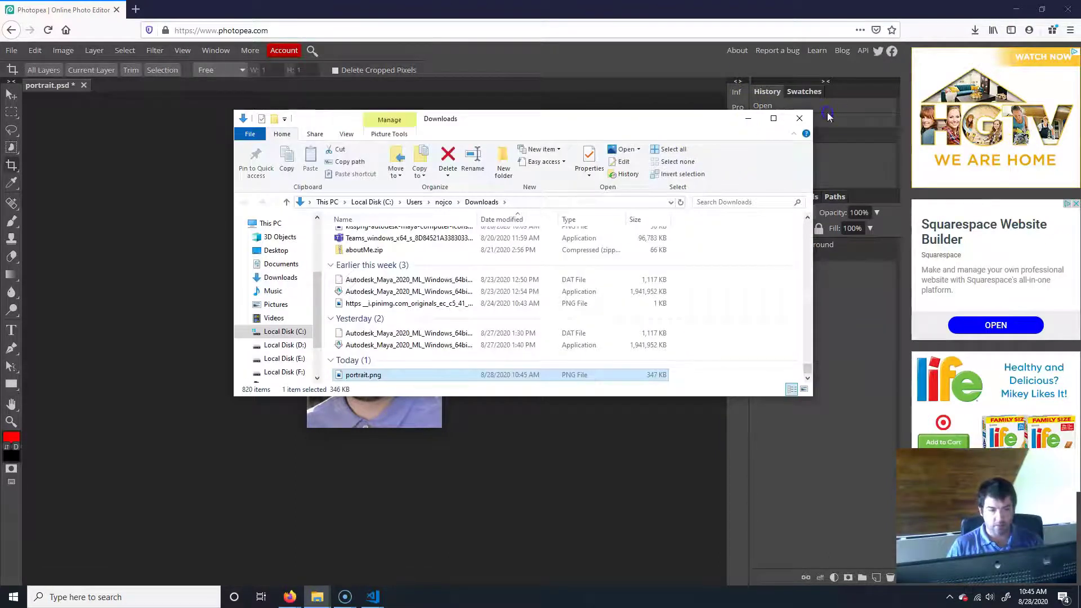
left_click(1016, 9)
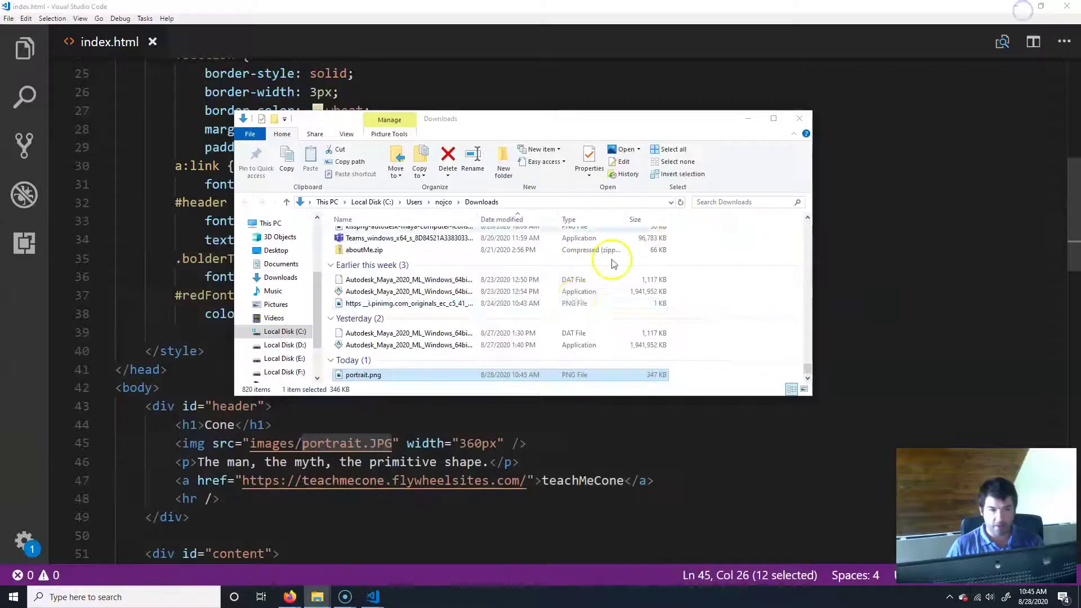
left_click(1015, 6)
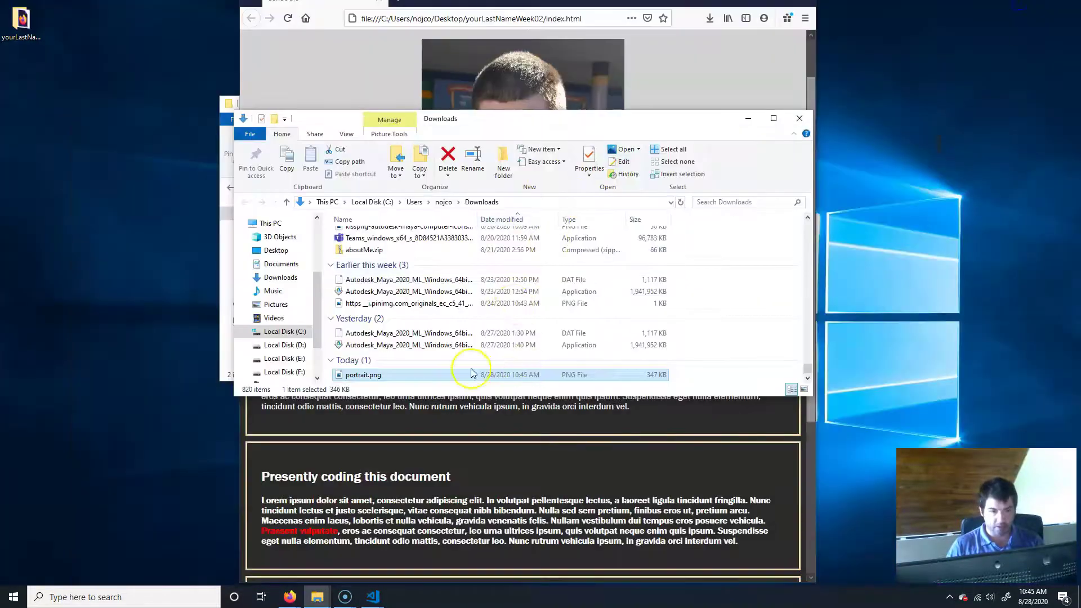
left_click_drag(347, 374, 64, 195)
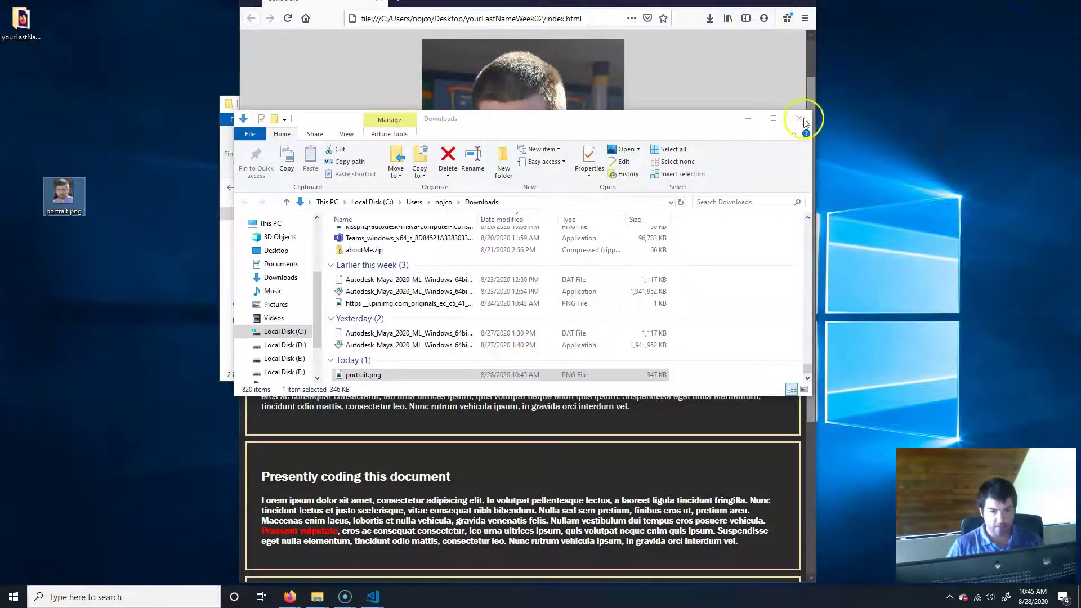
left_click(801, 118)
Replace portrait.JPG in the images folder of yourLastNameWeek02 with portrait.png from the desktop, and reload the bio page in Firefox
double_click(20, 20)
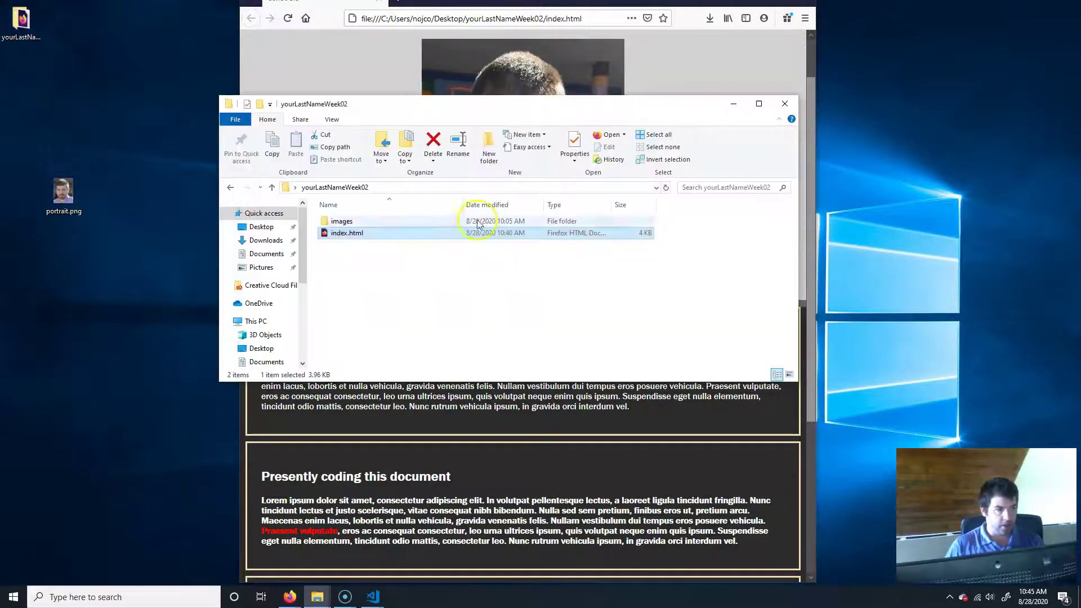
double_click(360, 223)
left_click(345, 237)
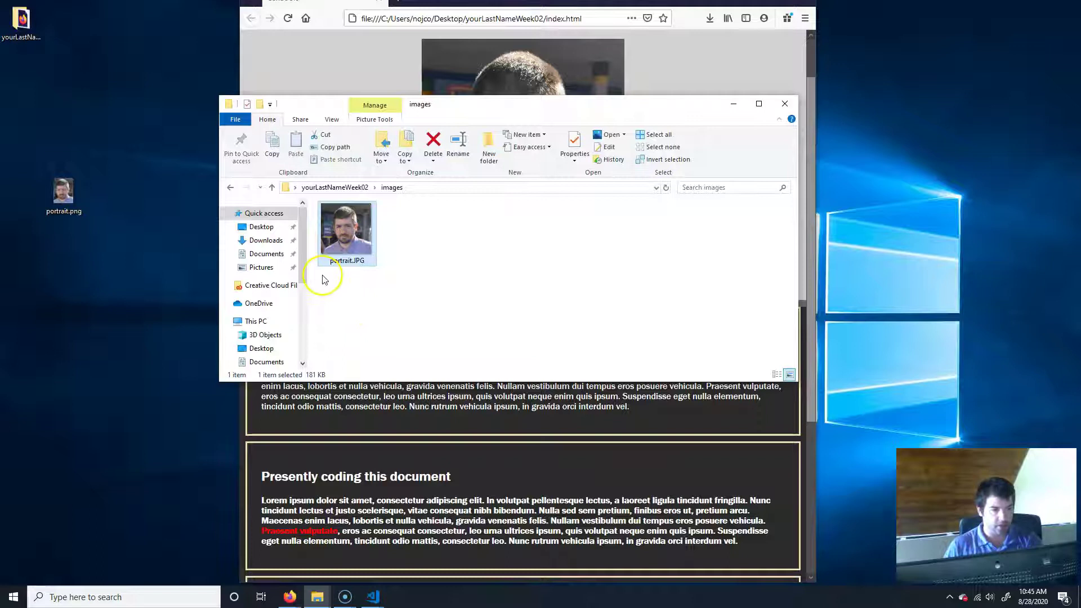
key("Delete")
left_click_drag(63, 191, 390, 275)
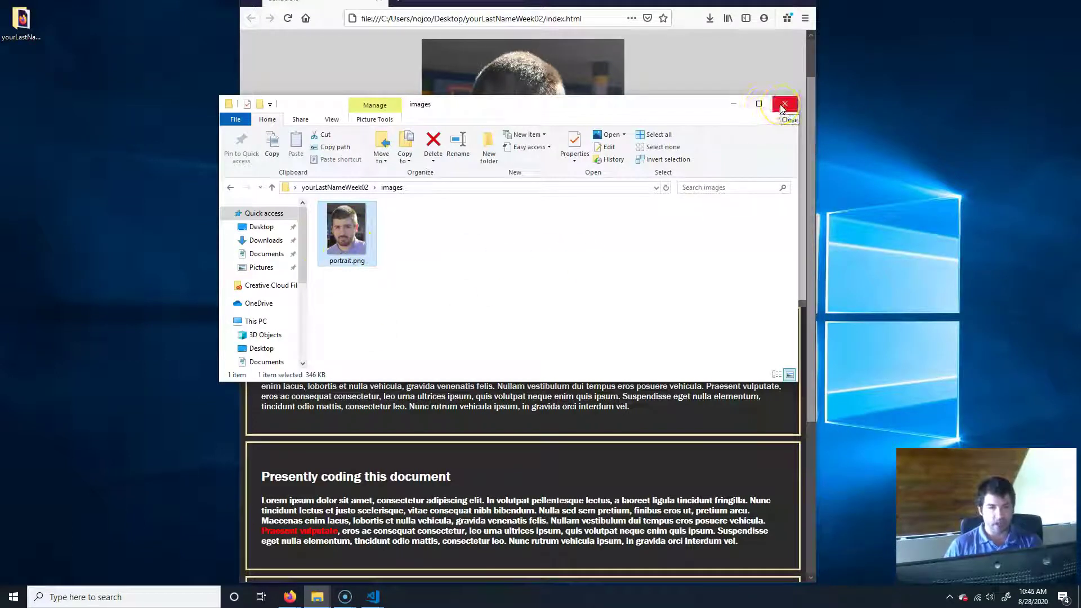
left_click(678, 69)
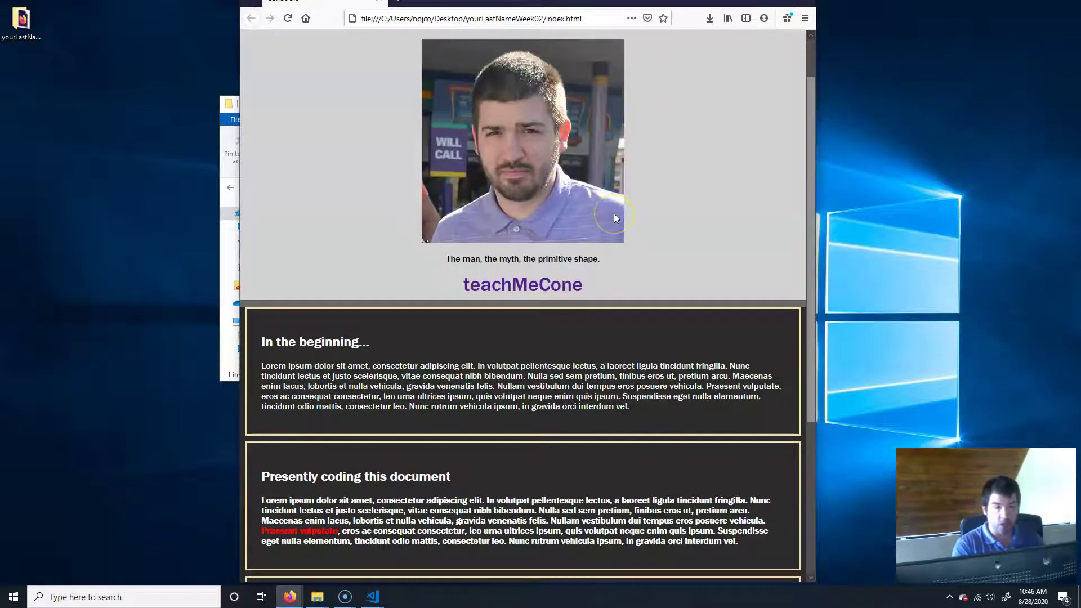
key("F5")
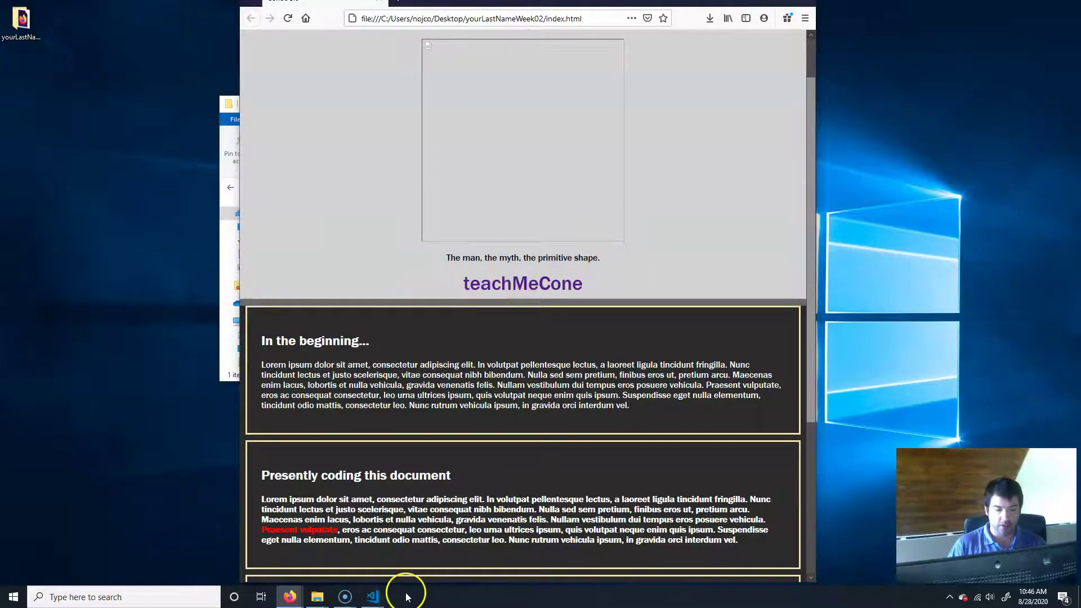
In index.html in Visual Studio Code, change the header image source to images/portrait.png and save the file
mouse_move(378, 604)
left_click(420, 569)
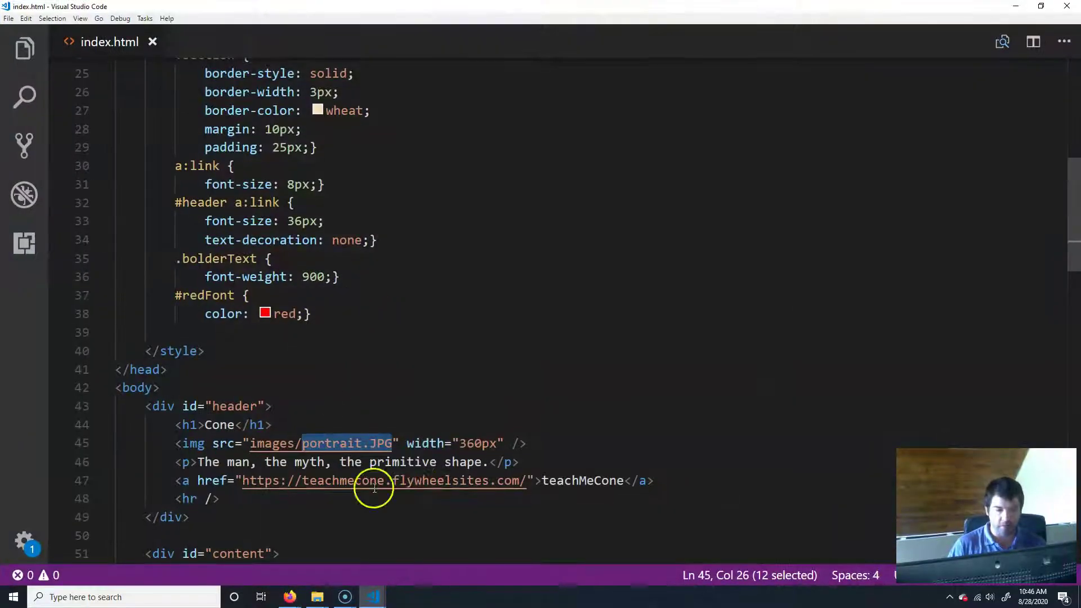
left_click(417, 462)
left_click(369, 443)
key("Delete")
key("Delete")
key("Delete")
type("png")
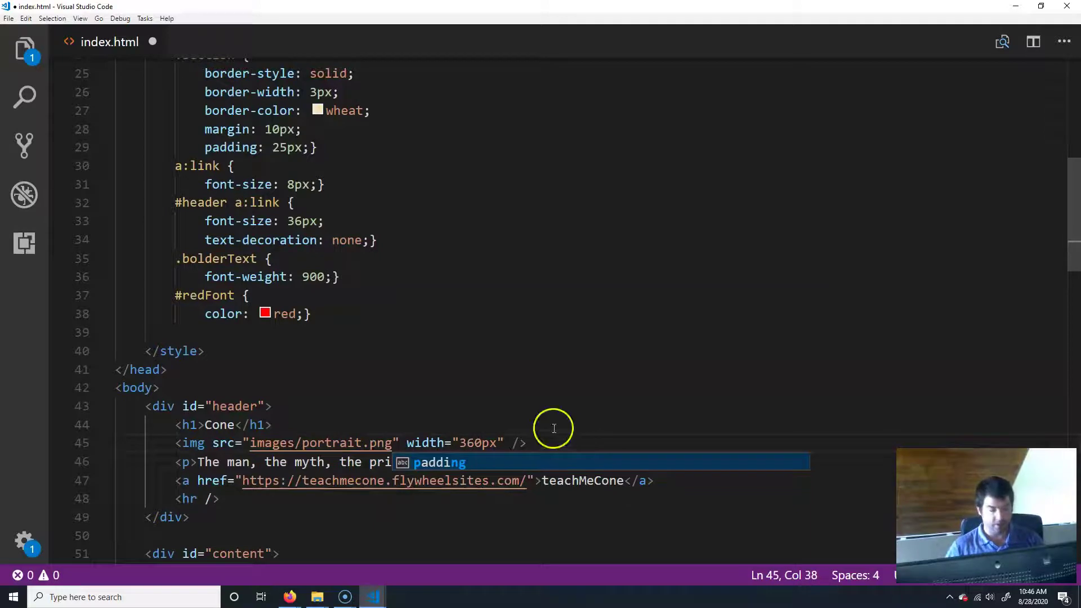
key("ctrl+s")
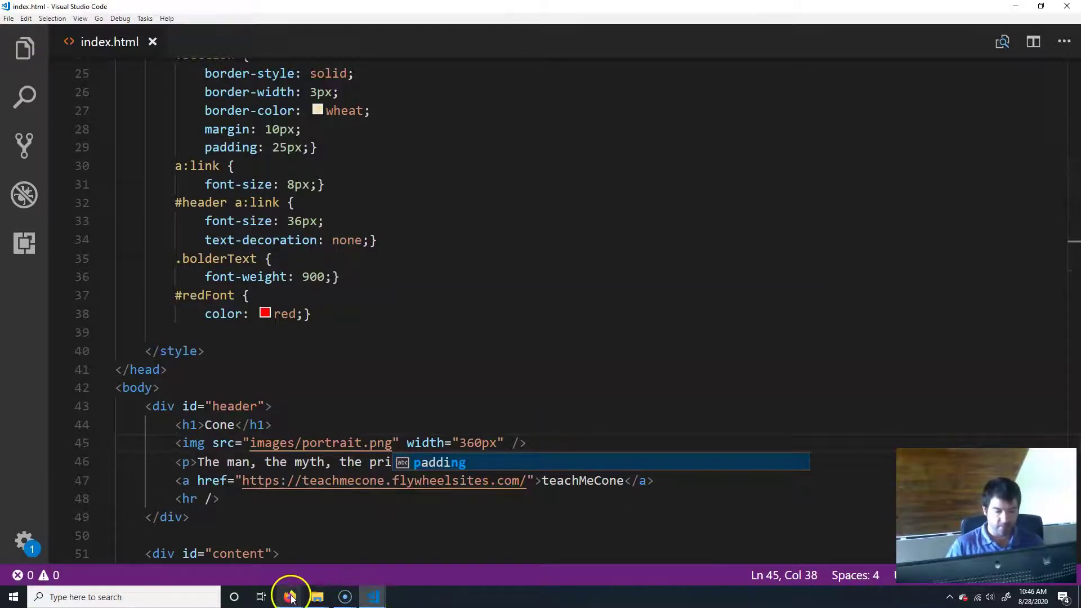
Switch to the bio page in Firefox and reload it to check the new portrait
mouse_move(287, 593)
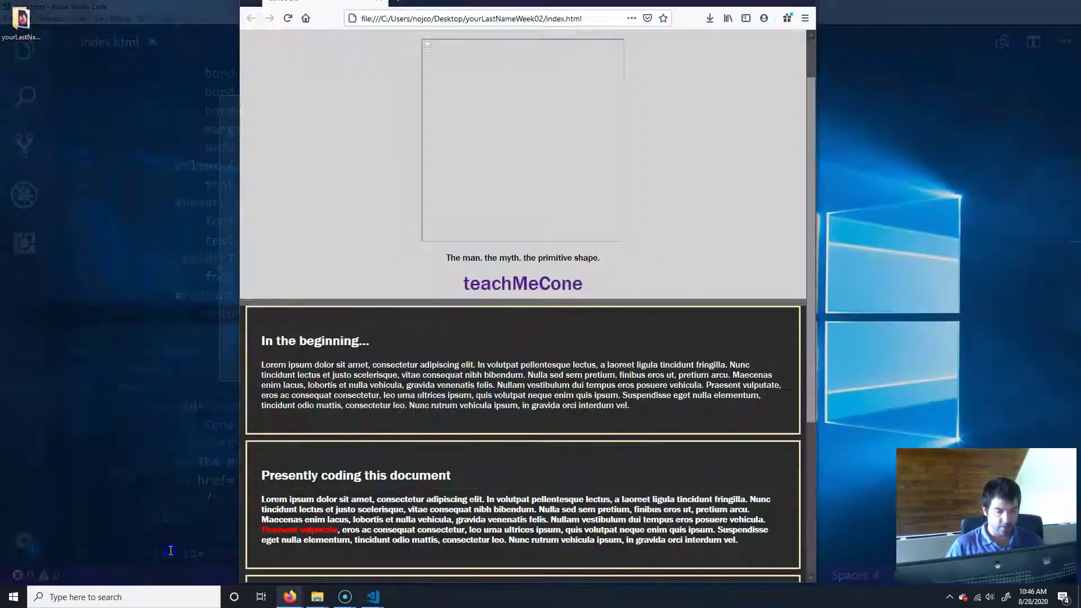
left_click(163, 557)
key("F5")
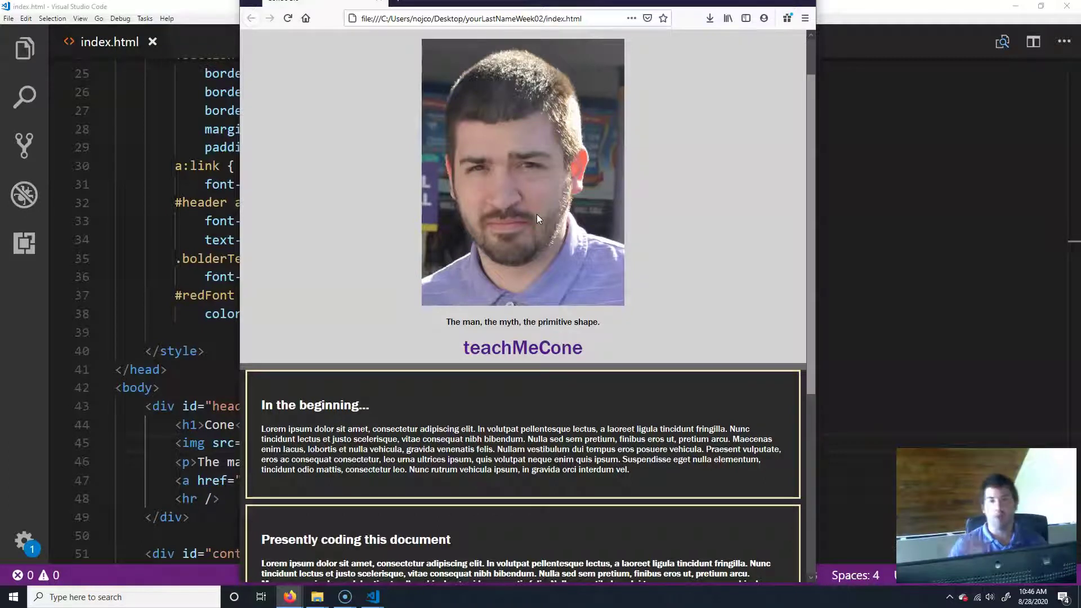
Return to index.html and highlight the width="360px" attribute in the header image tag
left_click(186, 324)
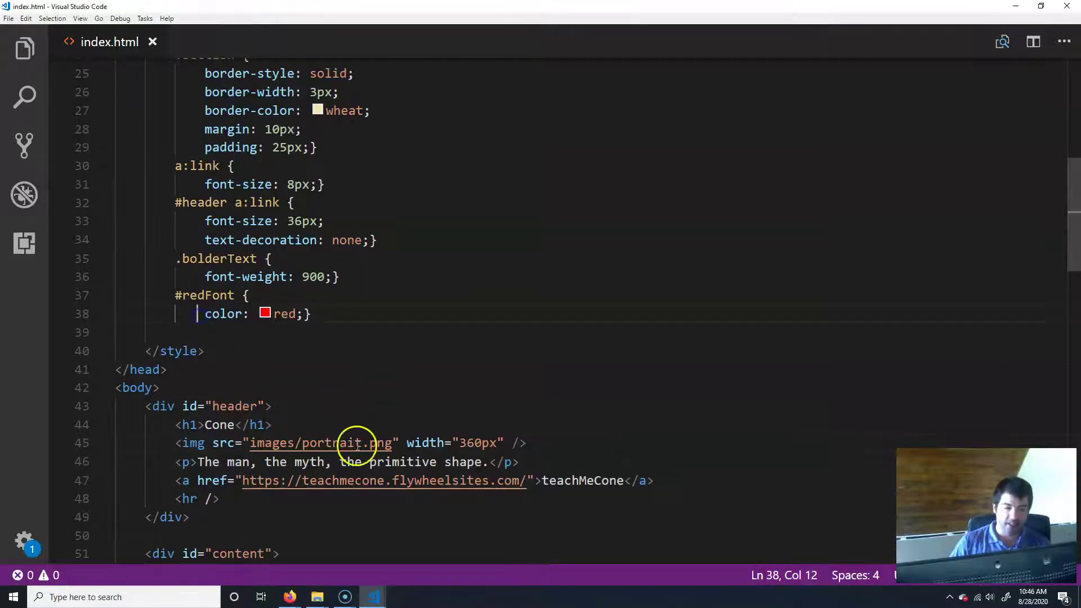
left_click_drag(504, 442, 398, 443)
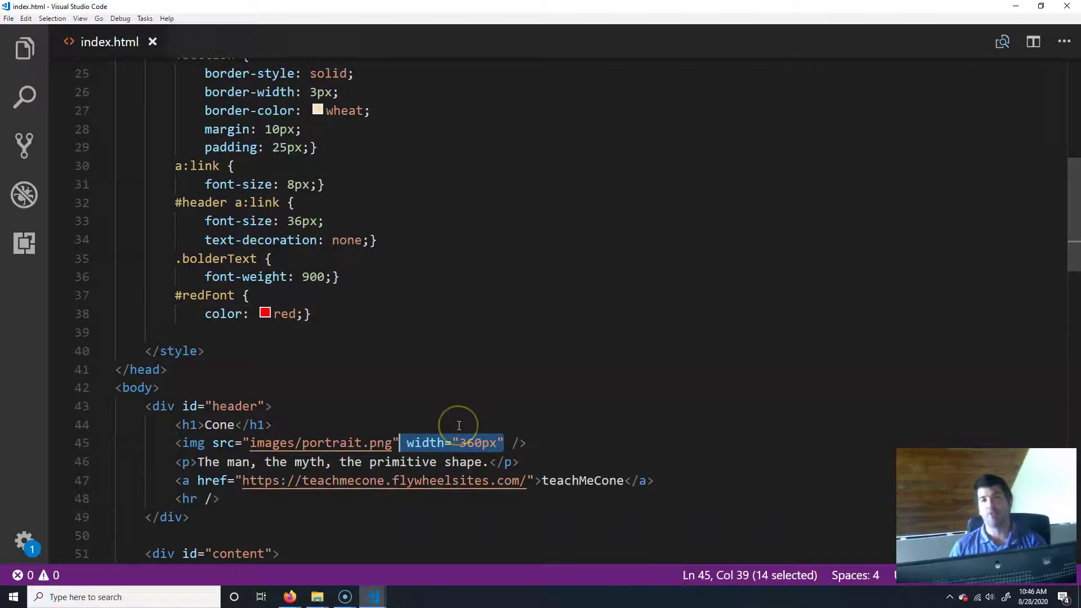
key("Up")
left_click(502, 444)
key("shift+Left")
left_click_drag(483, 443, 409, 445)
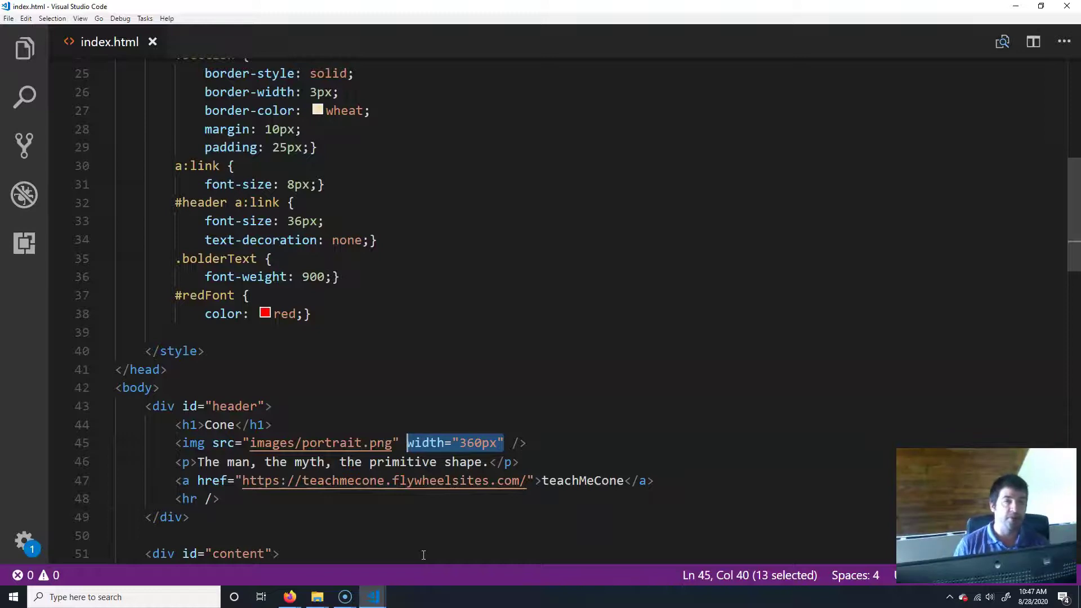
left_click(289, 596)
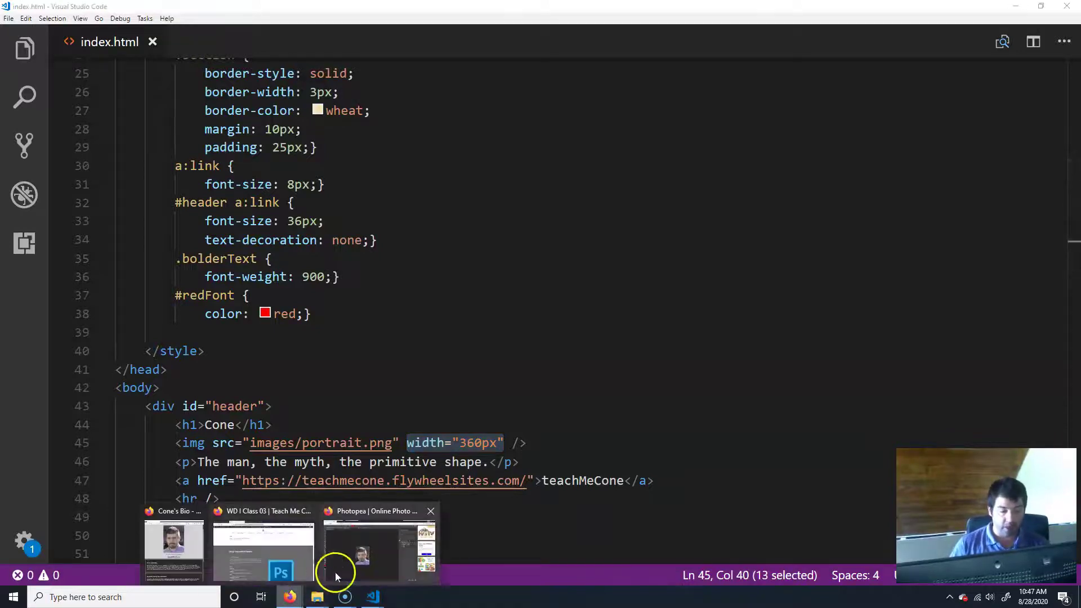
left_click(434, 531)
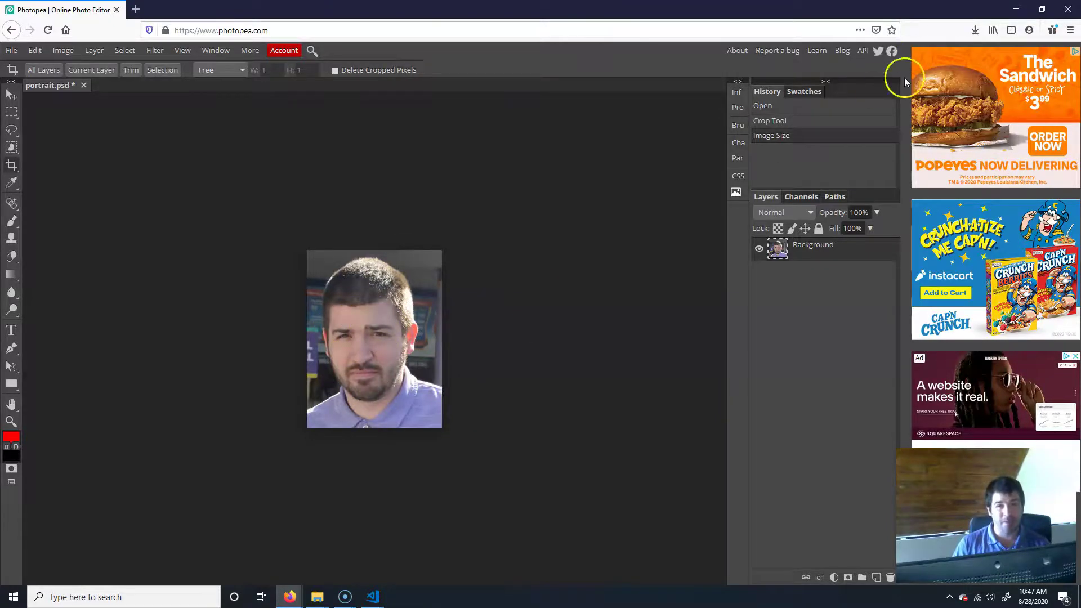
left_click(1016, 9)
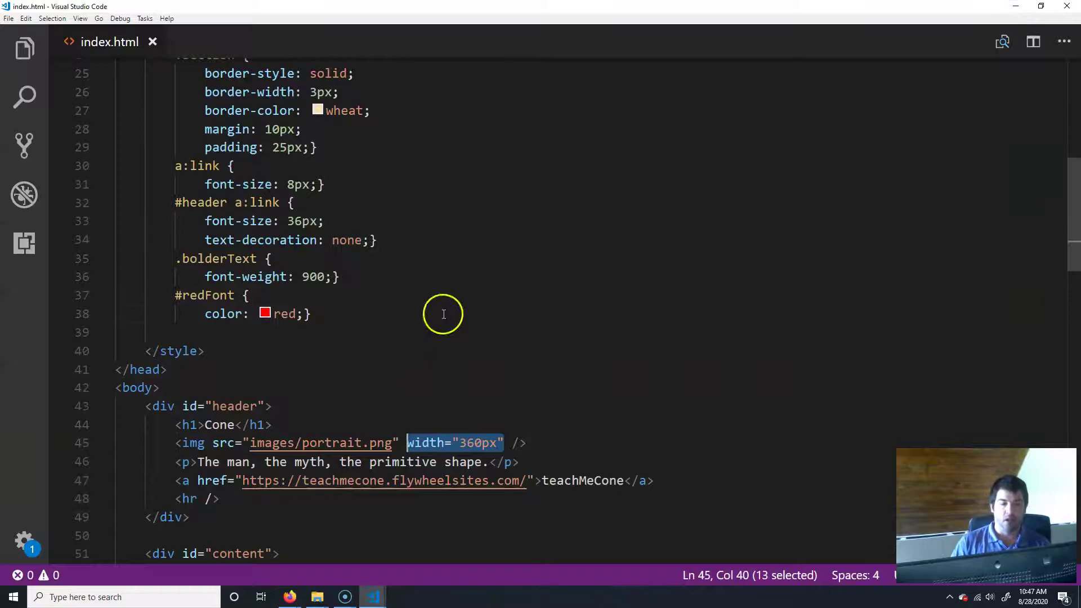
left_click(444, 314)
scroll(476, 354, "down", 15)
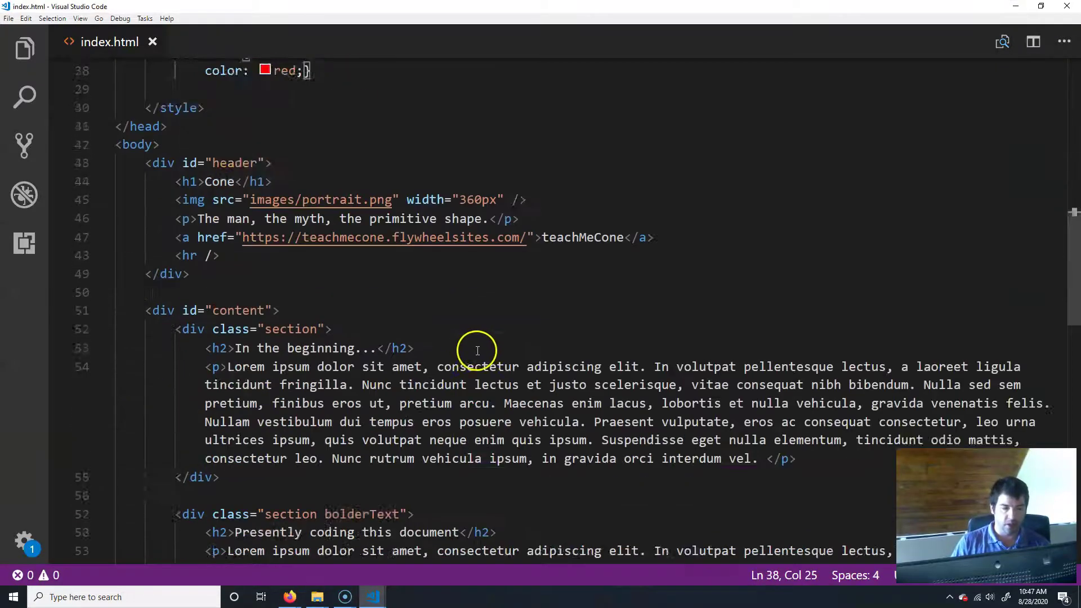
scroll(476, 367, "up", 14)
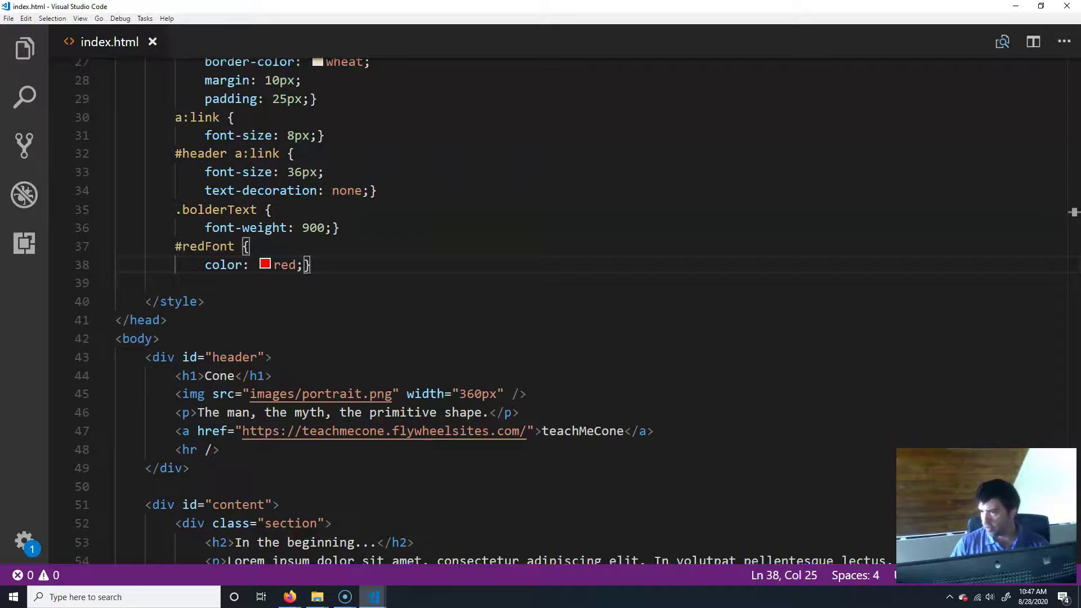
Close the bio page's browser window and the images folder window to clear the desktop
left_click(450, 309)
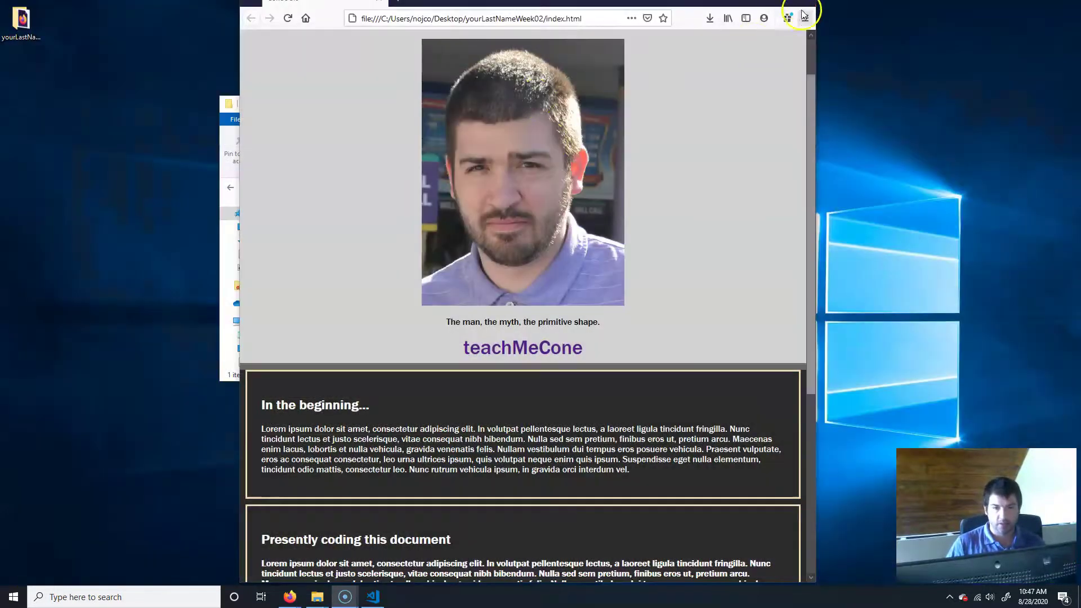
left_click(802, 6)
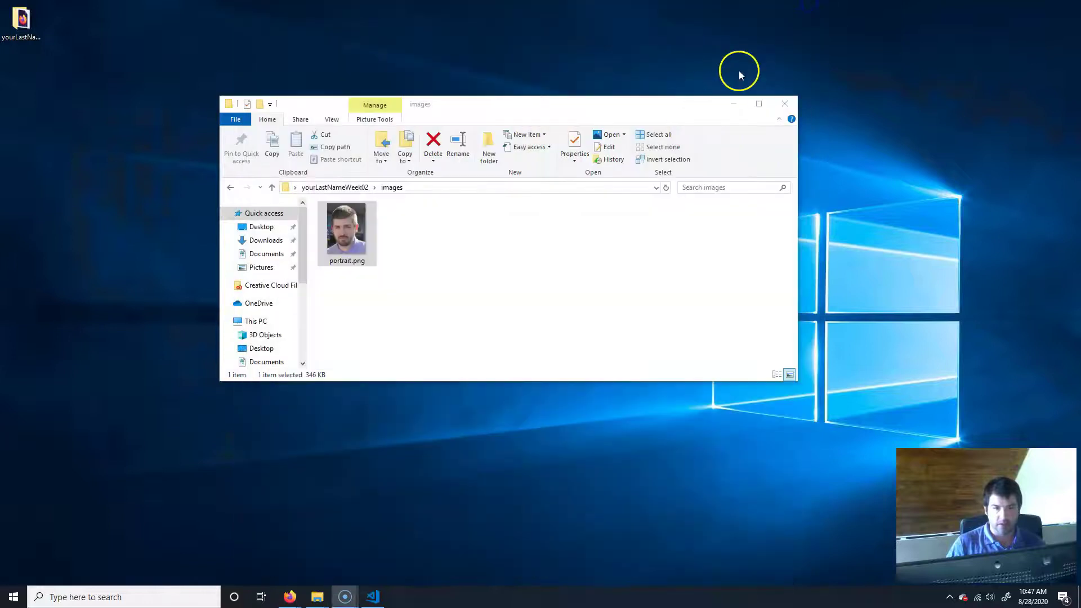
left_click(784, 103)
Try to rename the desktop project folder yourLastNameWeek02 as yourLastNameWeek03
left_click(32, 43)
left_click(33, 43)
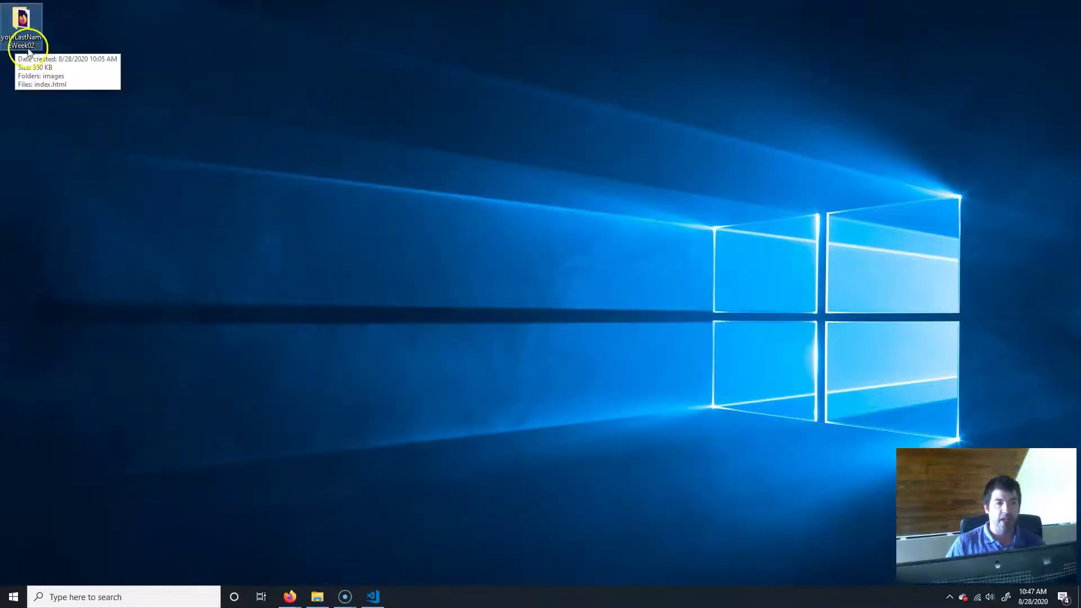
left_click(33, 50)
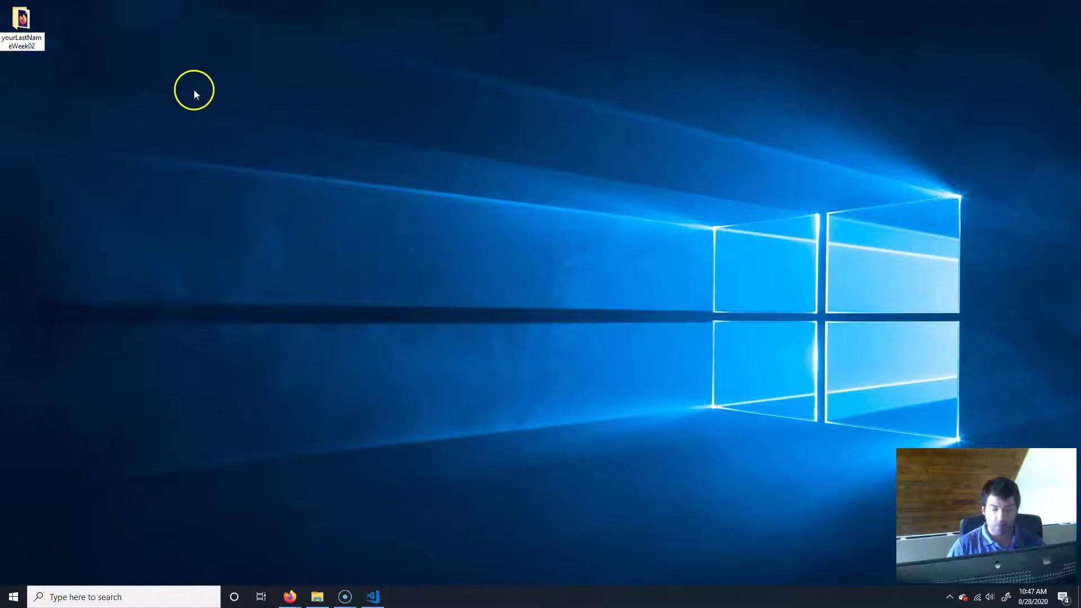
key("Return")
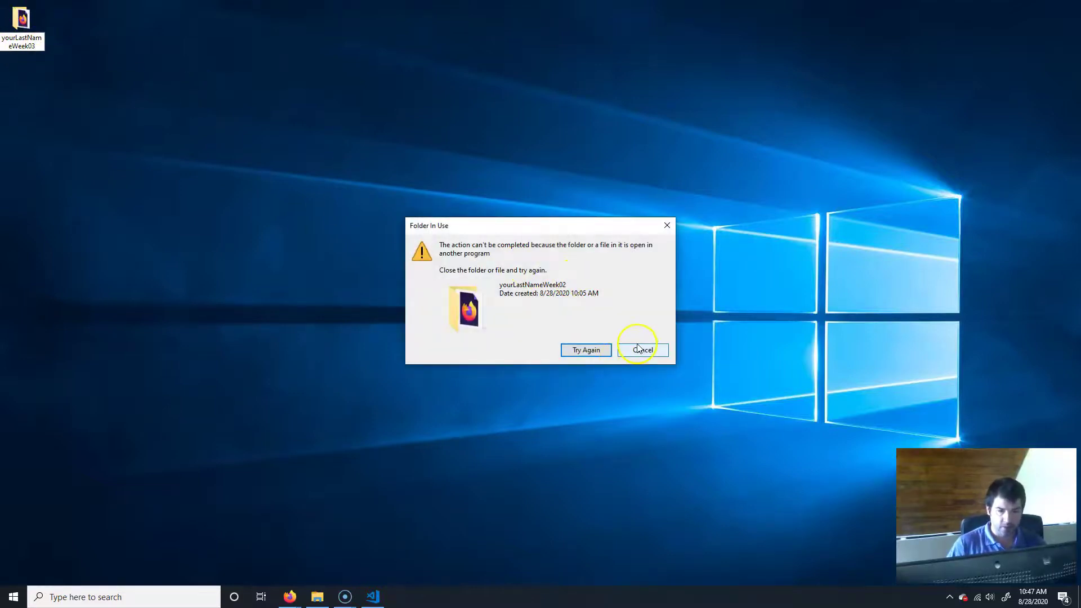
Close the Photopea browser window, confirm leaving the page, and retry the pending folder rename before cancelling it
left_click(373, 595)
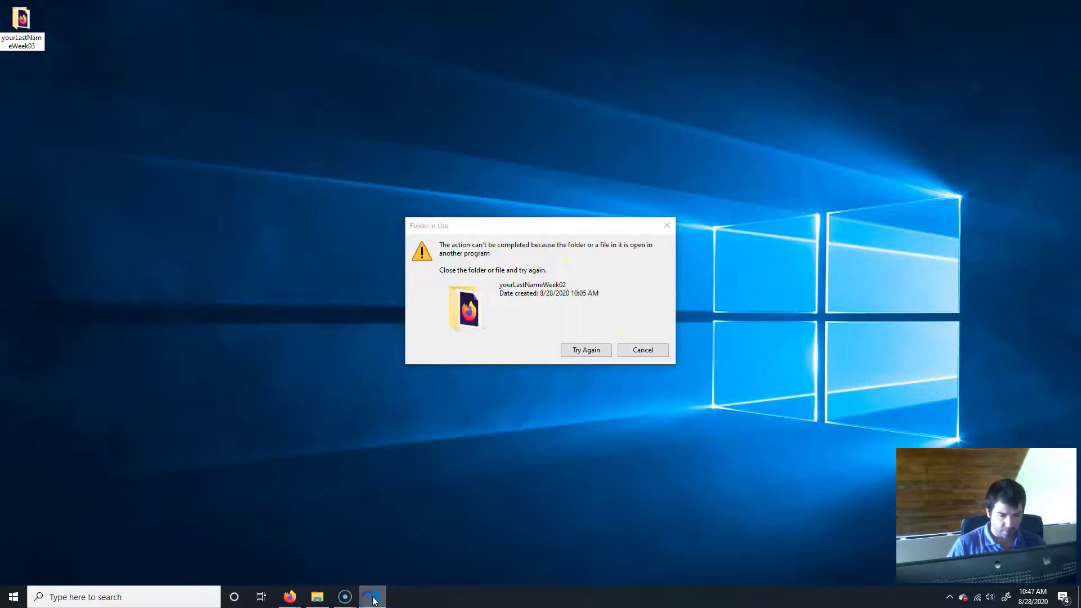
mouse_move(290, 596)
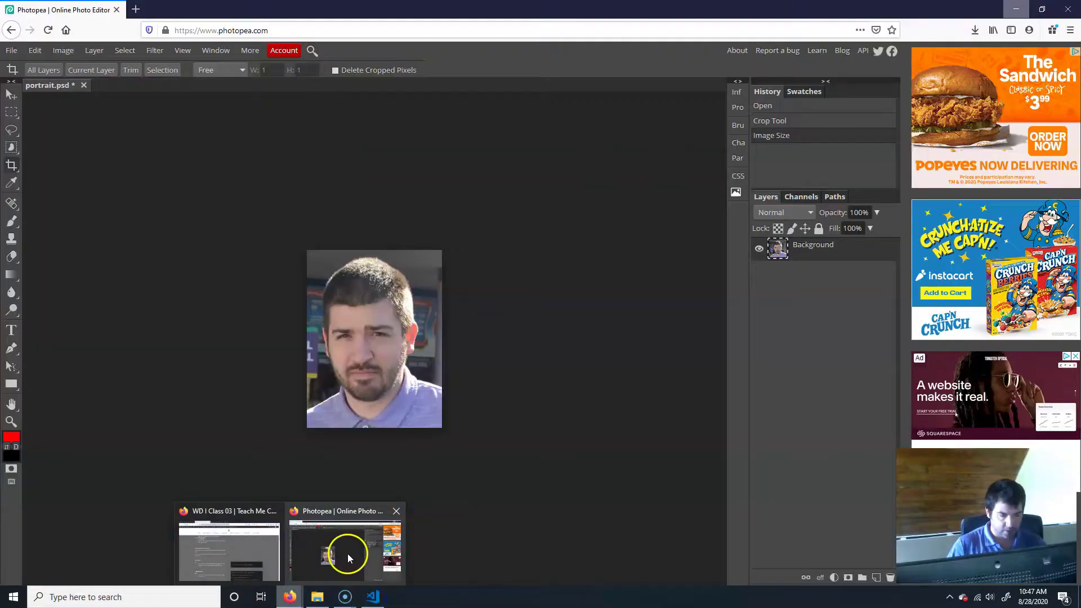
left_click(347, 553)
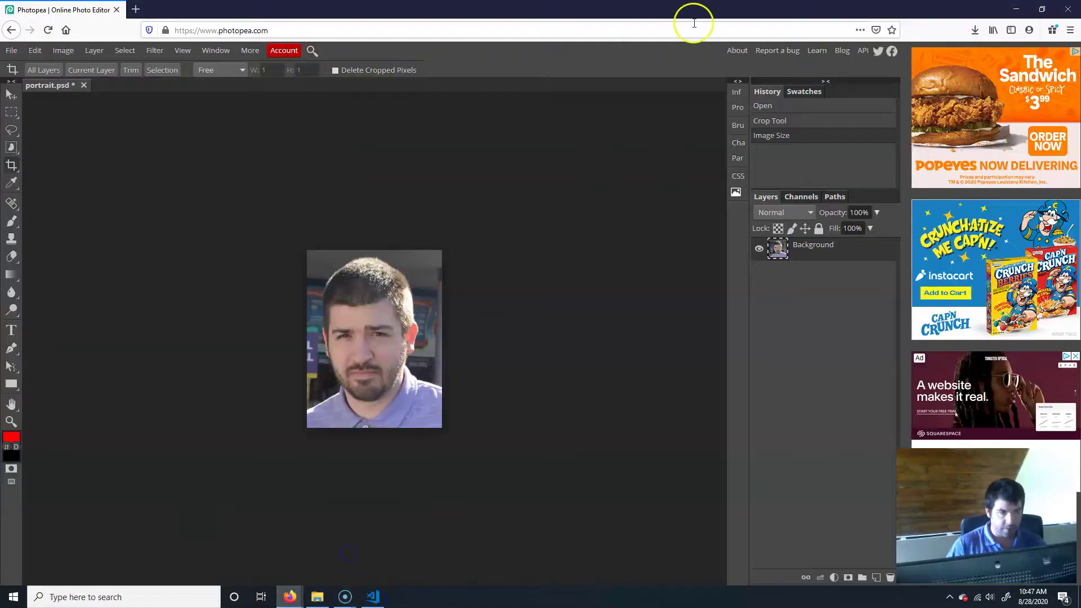
left_click(1068, 9)
left_click(609, 258)
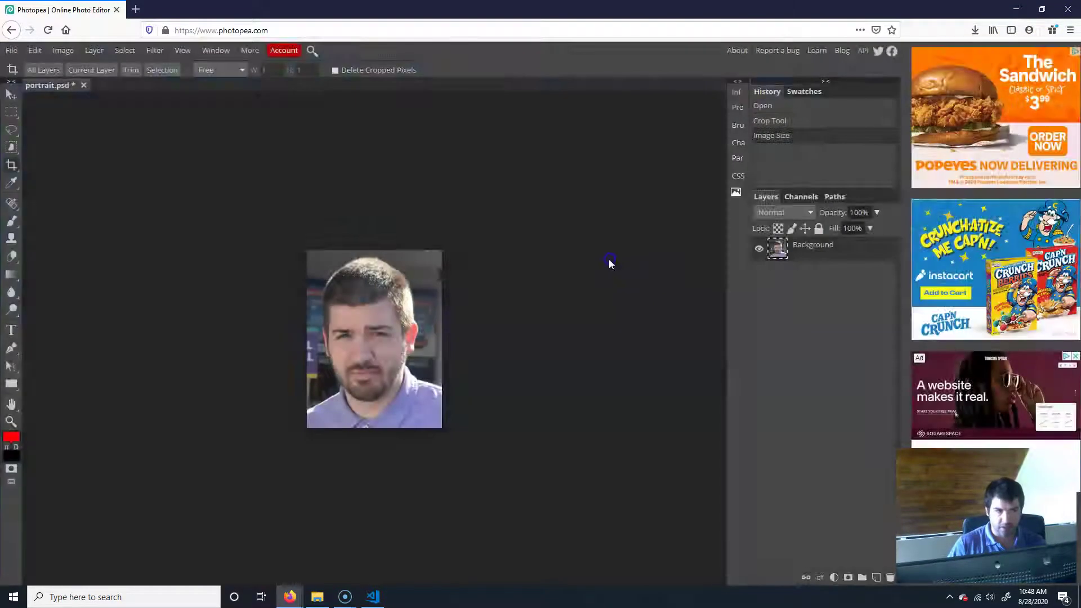
left_click(576, 352)
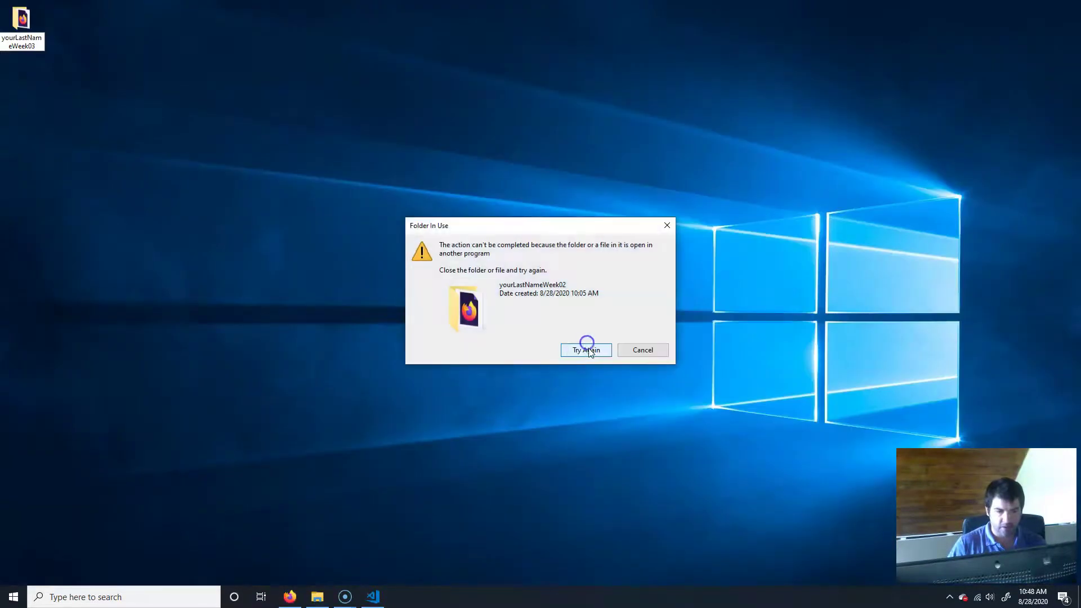
left_click(639, 350)
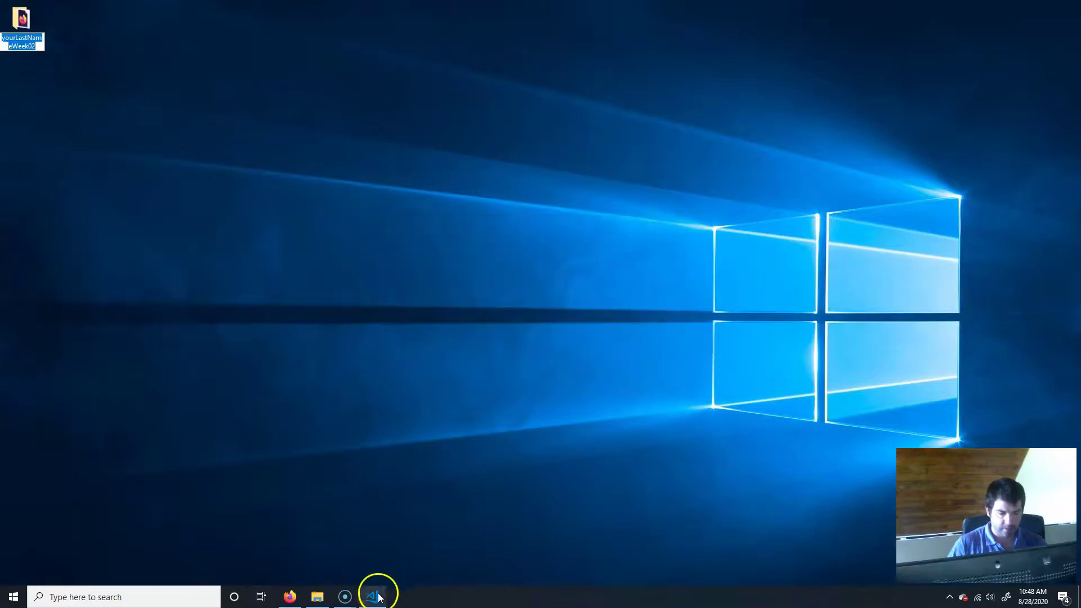
left_click(318, 559)
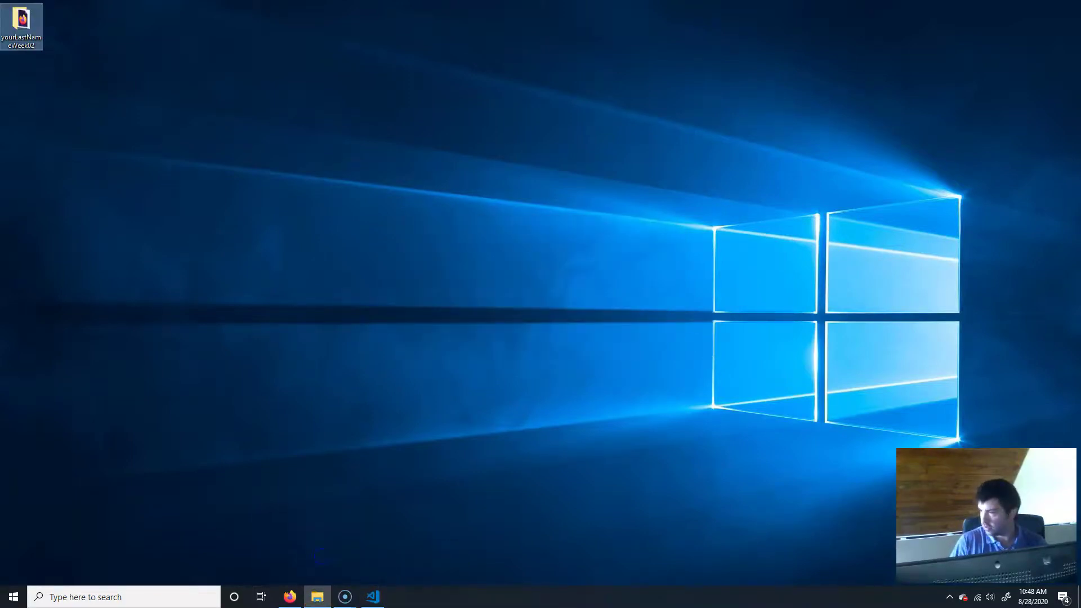
left_click(371, 597)
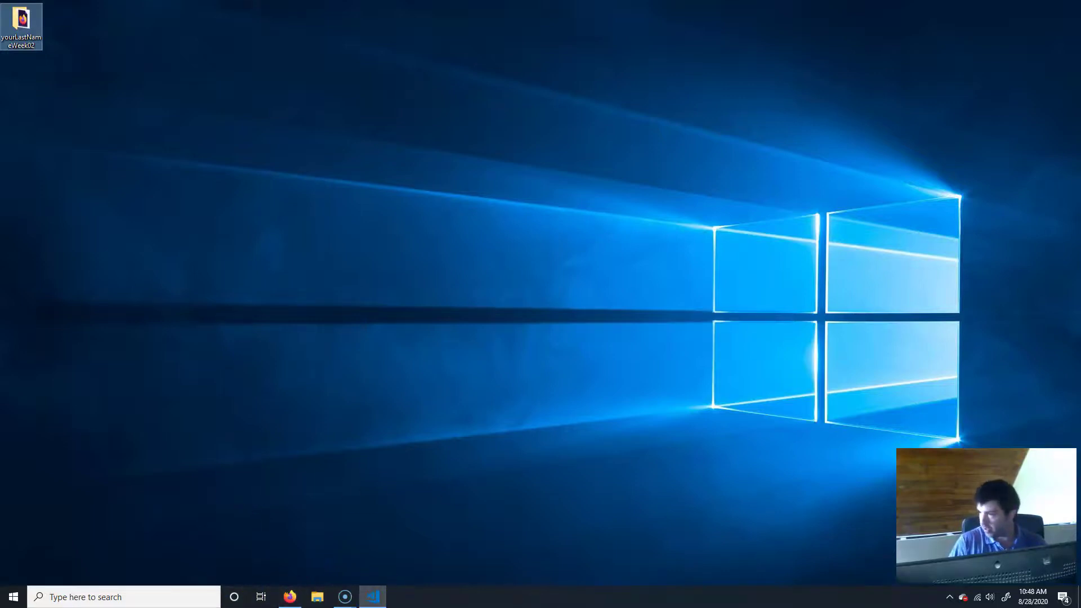
left_click(345, 596)
left_click(285, 595)
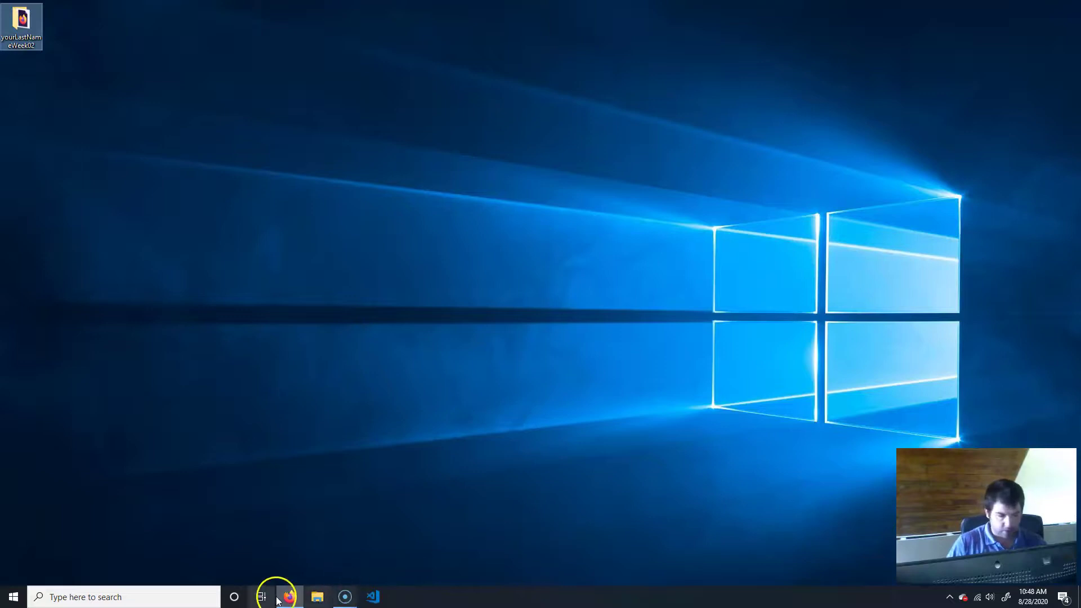
left_click(292, 597)
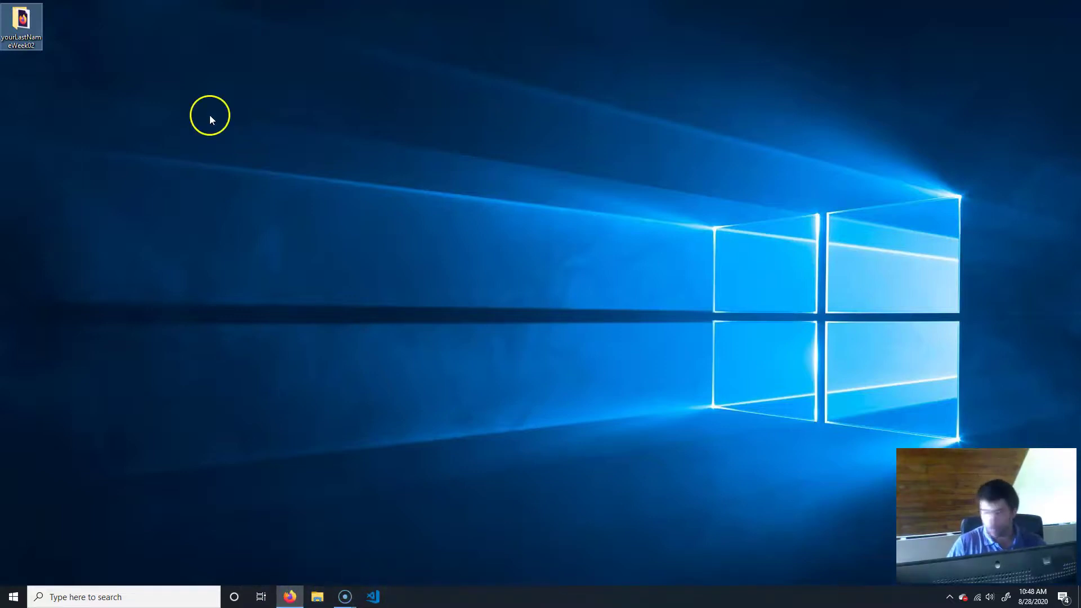
Try once more to change the desktop project folder's name to yourLastNameWeek03, and cancel the attempt
left_click(17, 41)
left_click(32, 49)
key("End")
key("BackSpace")
type("3")
left_click(177, 67)
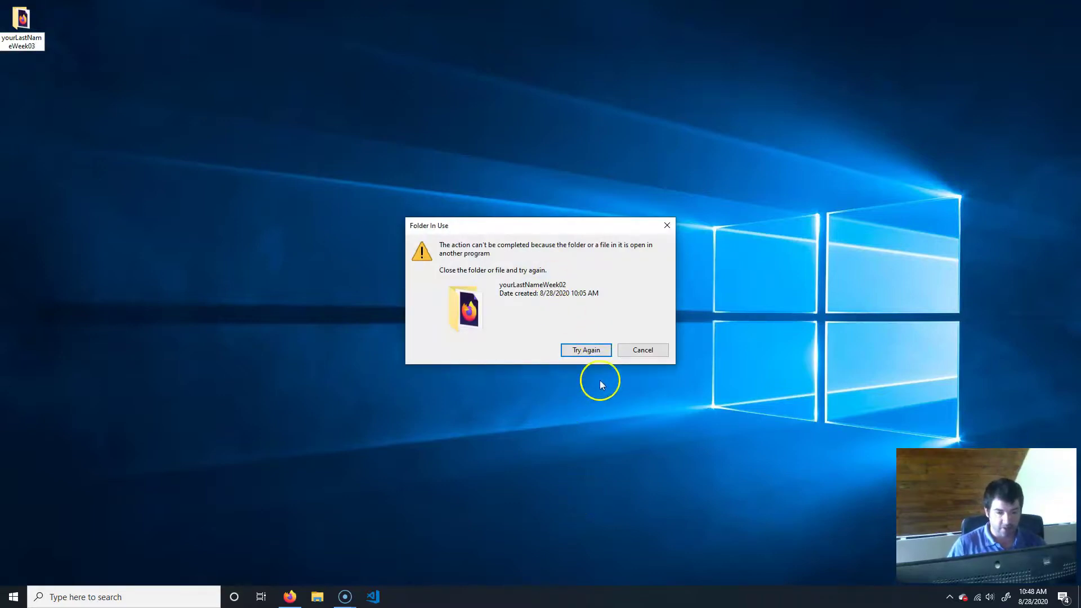
left_click(643, 350)
key("Escape")
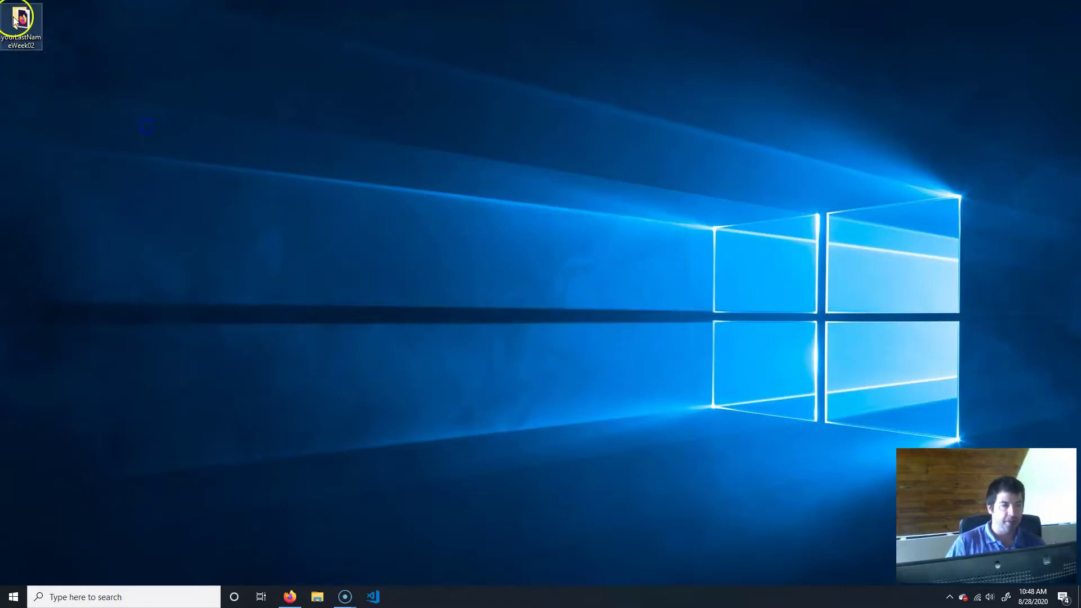
Locate the compressed (zipped) folder option for the project folder, and view the folder's contents before closing its window
right_click(5, 19)
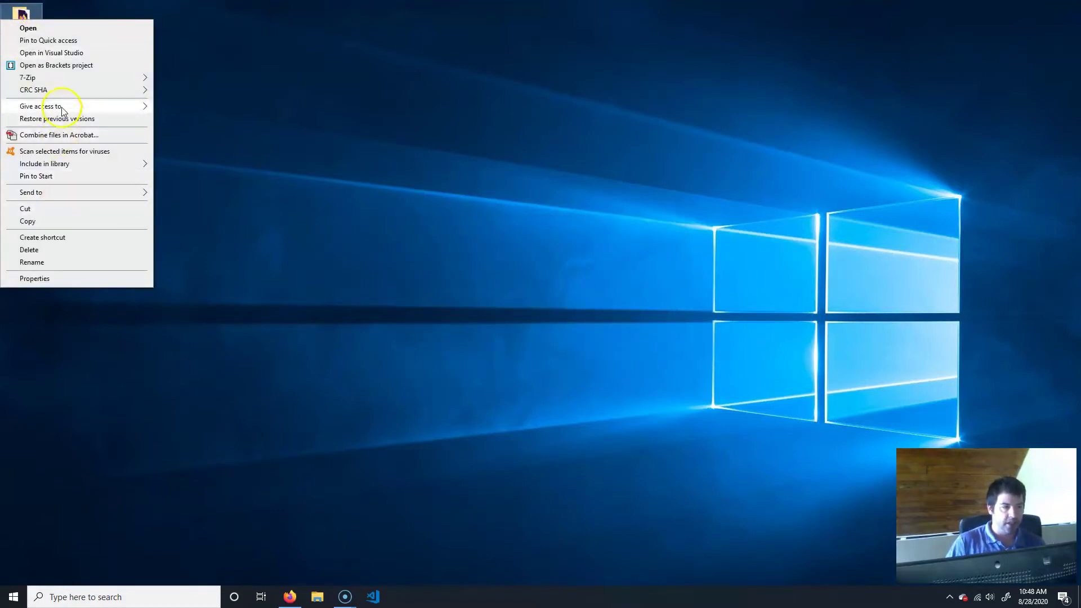
mouse_move(96, 194)
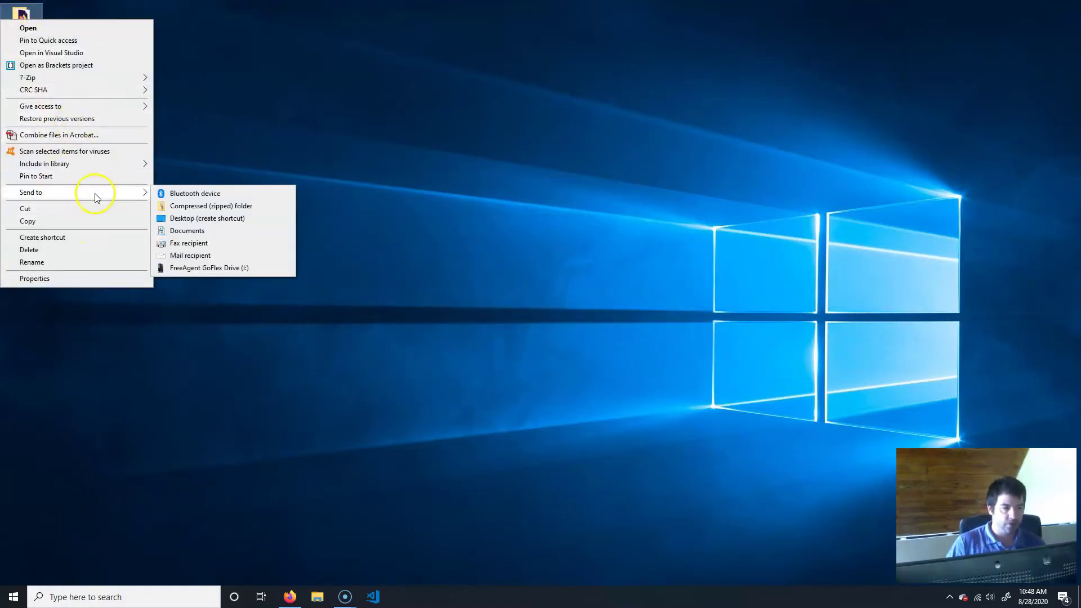
left_click(231, 206)
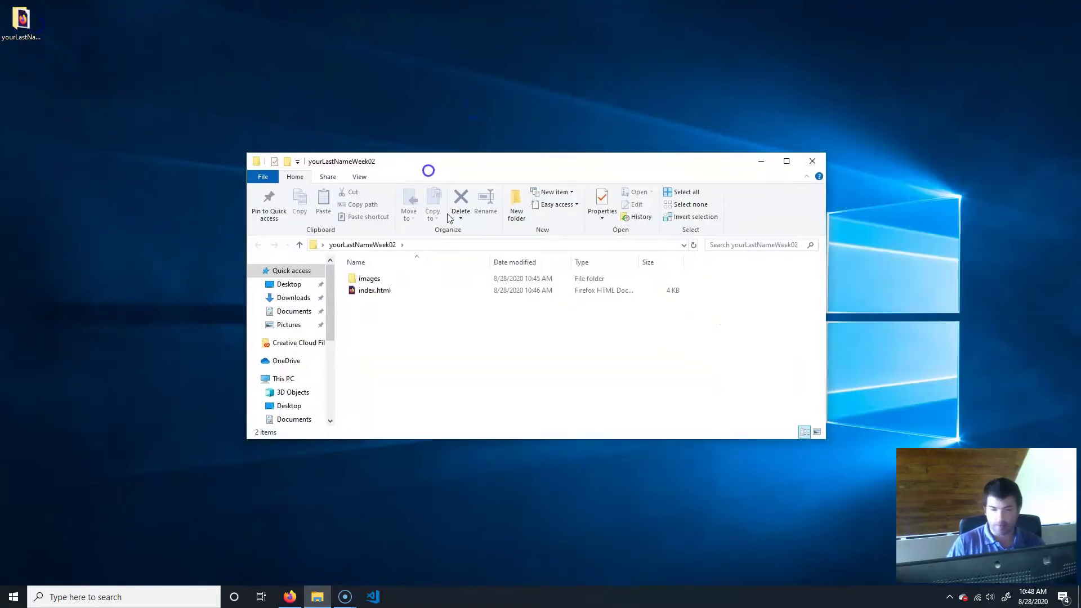
left_click(809, 163)
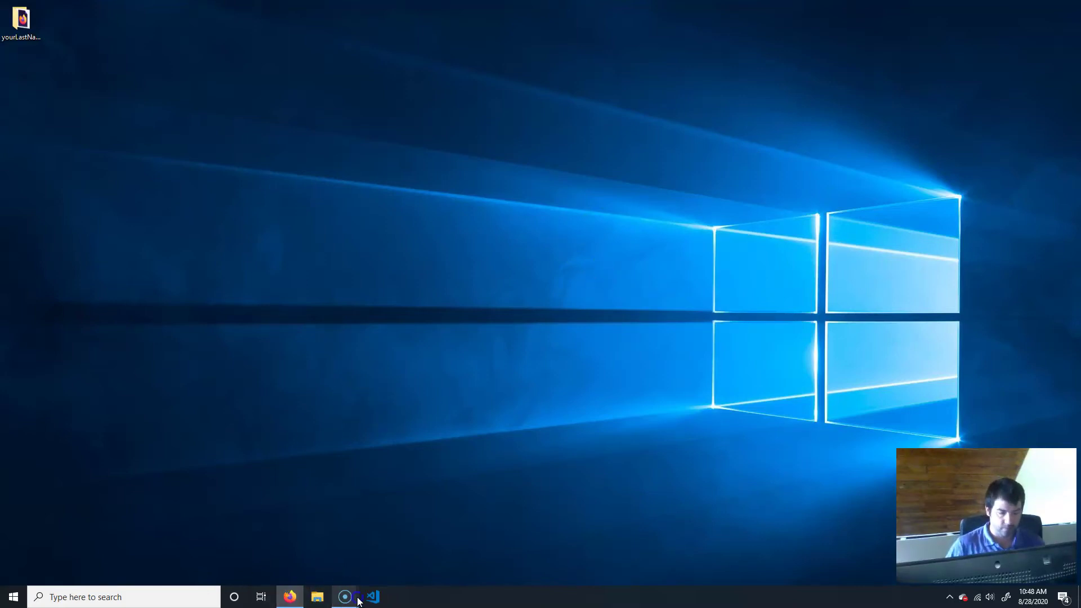
left_click(339, 543)
left_click(570, 320)
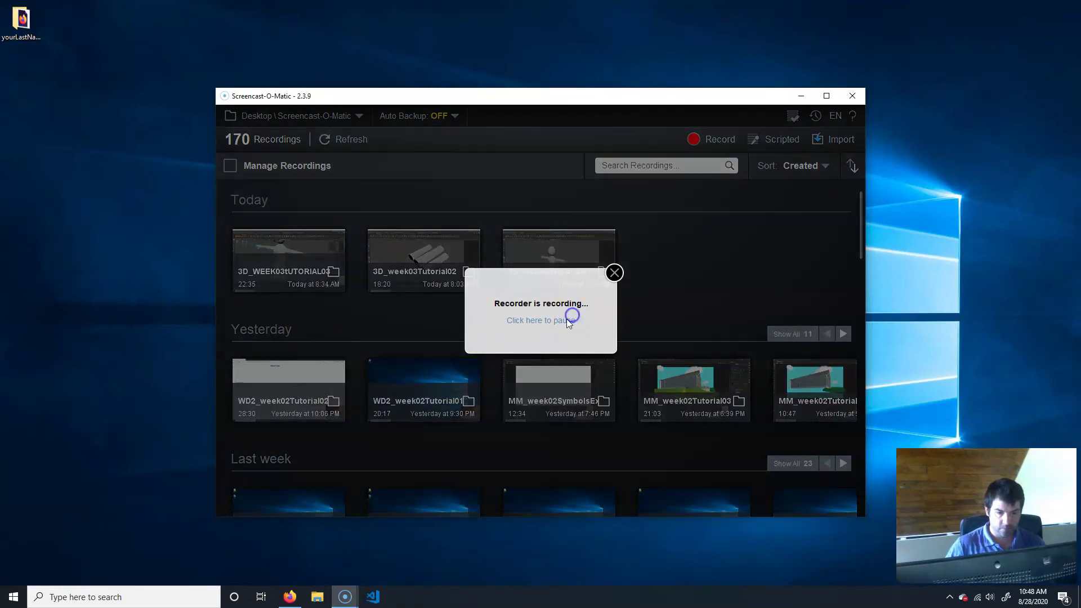